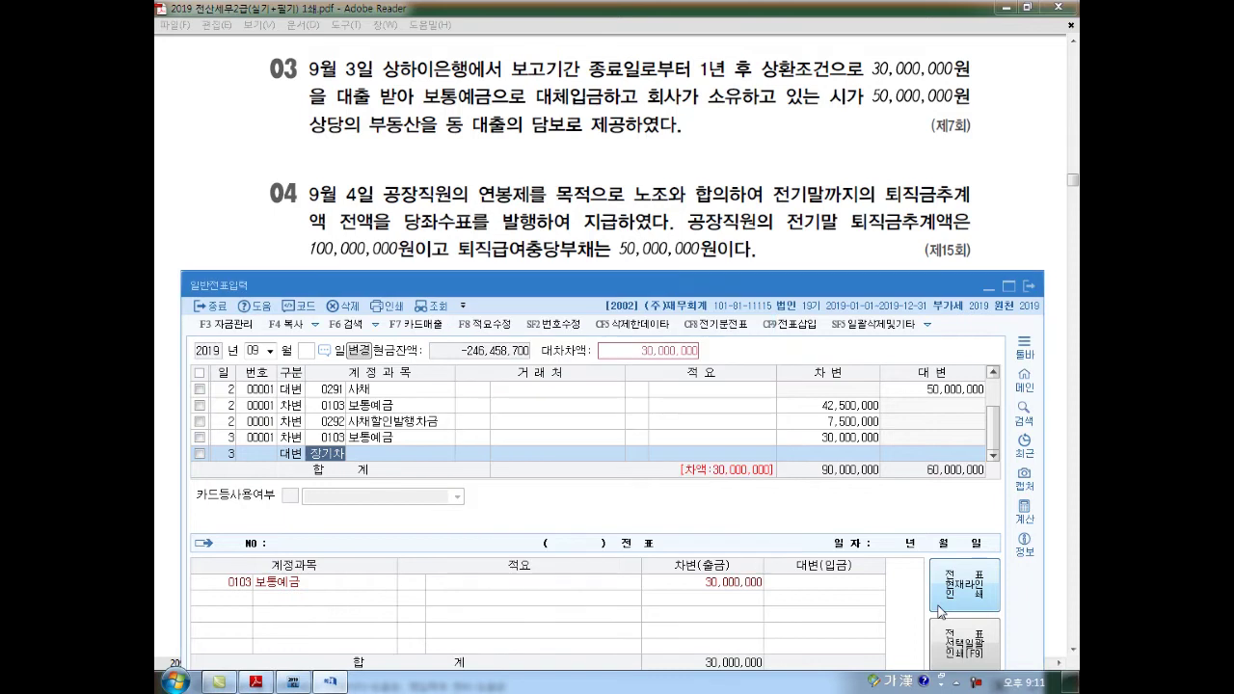
# Complete the September 3 credit line for 장기차입금, 30,000,000, with 상하이은행 as its counterparty.
pyautogui.write('상하이')
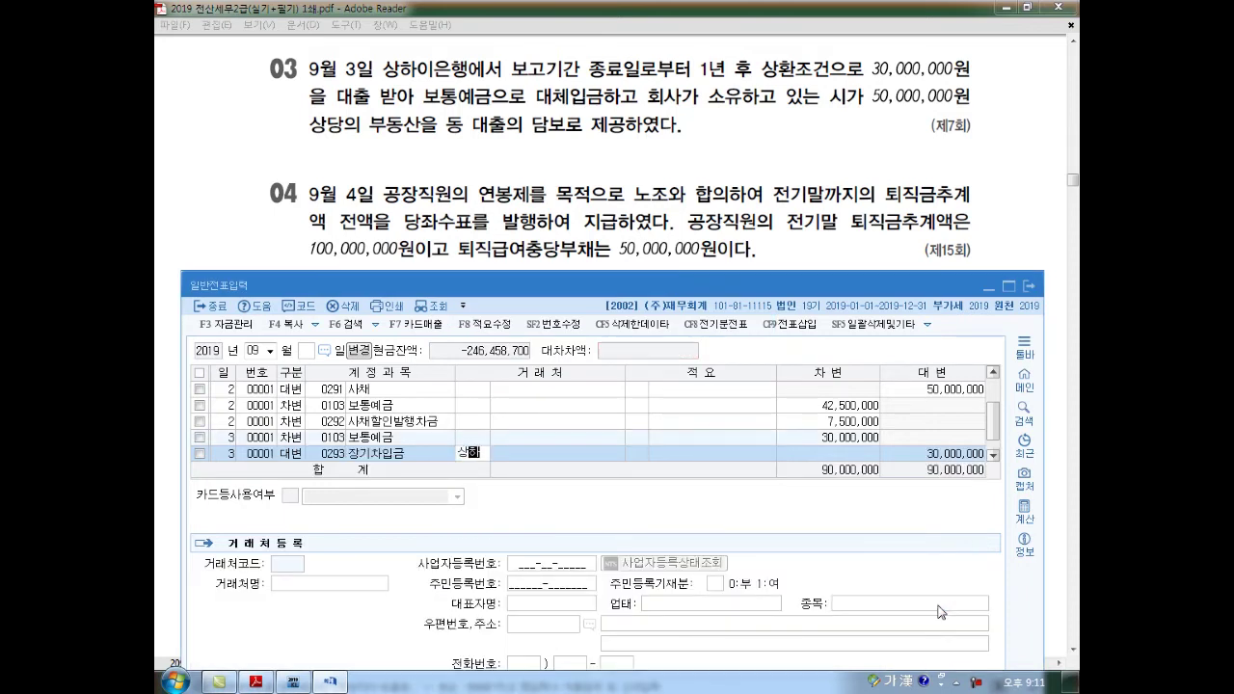
pyautogui.press('Return')
pyautogui.press('Return')
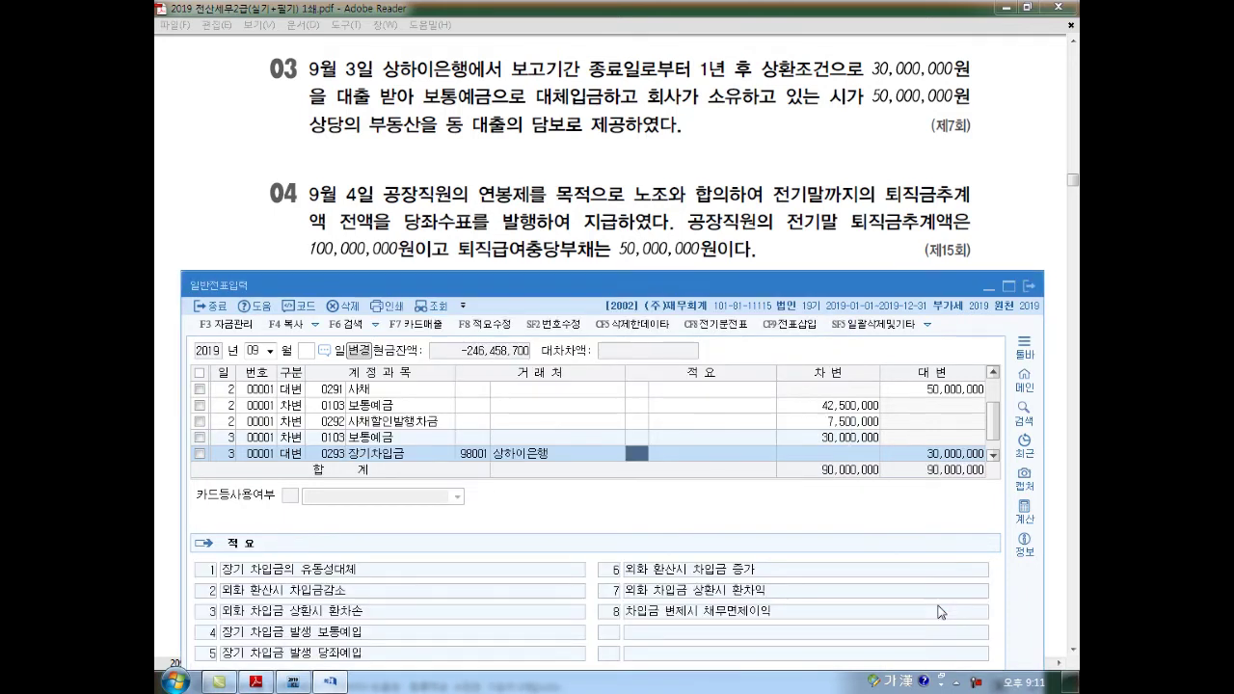
pyautogui.press('Return')
pyautogui.press('Return')
# Start the September 4 entry with a debit line for 0295 퇴직급여충당부채 of 50,000,000, leaving counterparty and description blank.
pyautogui.write('4')
pyautogui.press('Return')
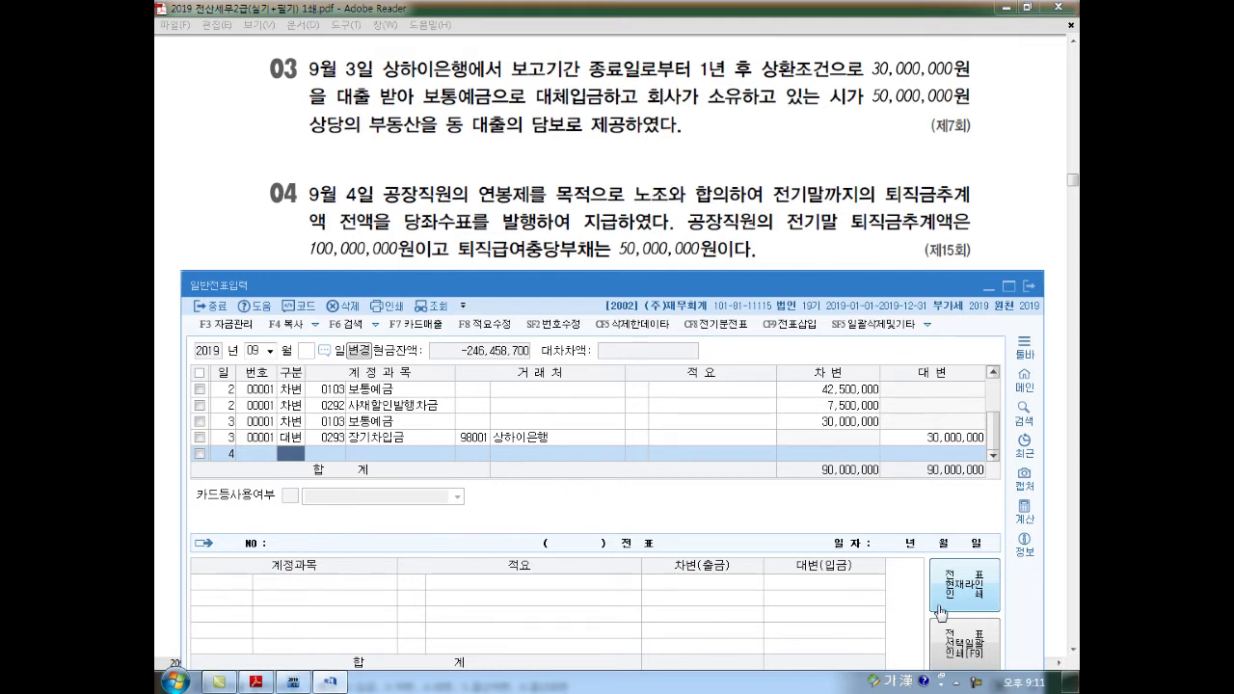
pyautogui.click(938, 607)
pyautogui.write('3')
pyautogui.press('Return')
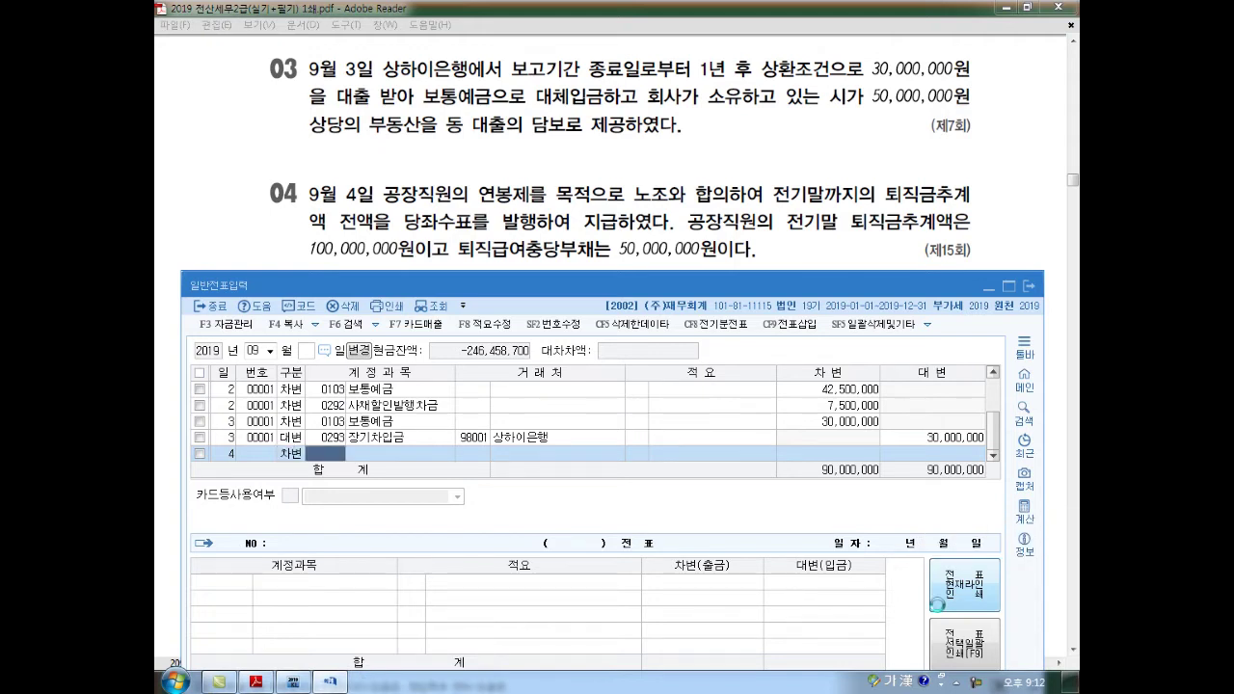
pyautogui.write('퇴직급')
pyautogui.press('Return')
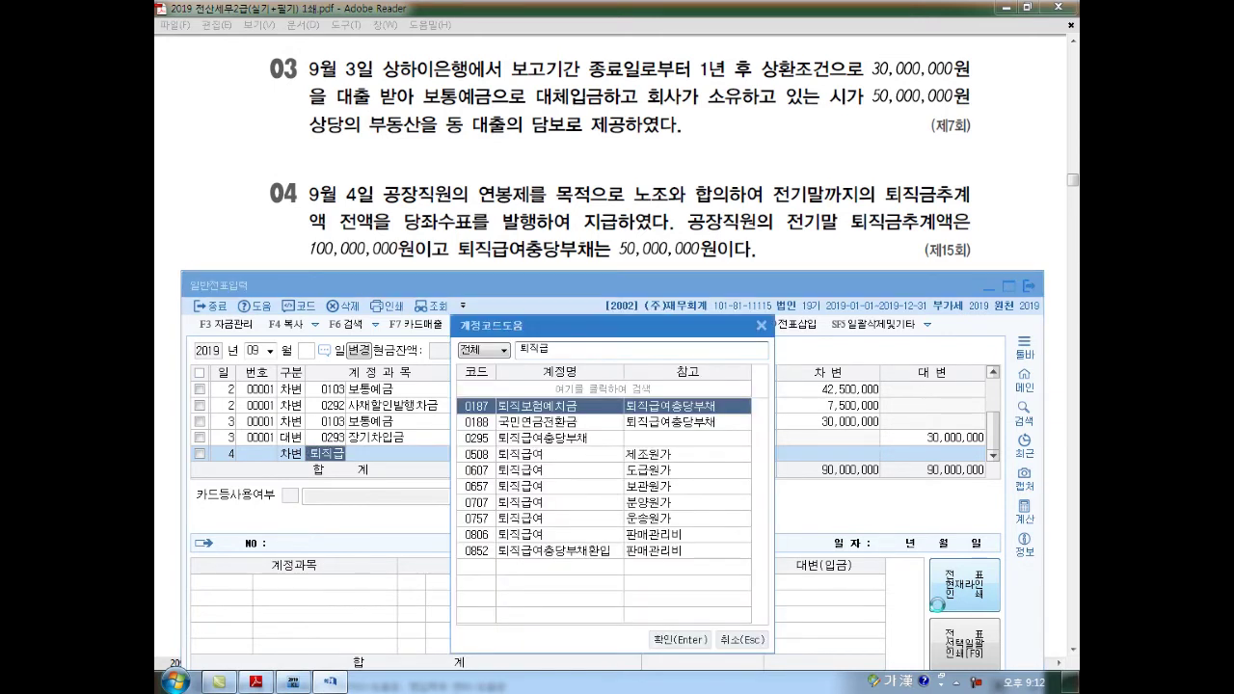
pyautogui.press('Down')
pyautogui.press('Down')
pyautogui.press('Return')
pyautogui.press('Return')
pyautogui.press('Return')
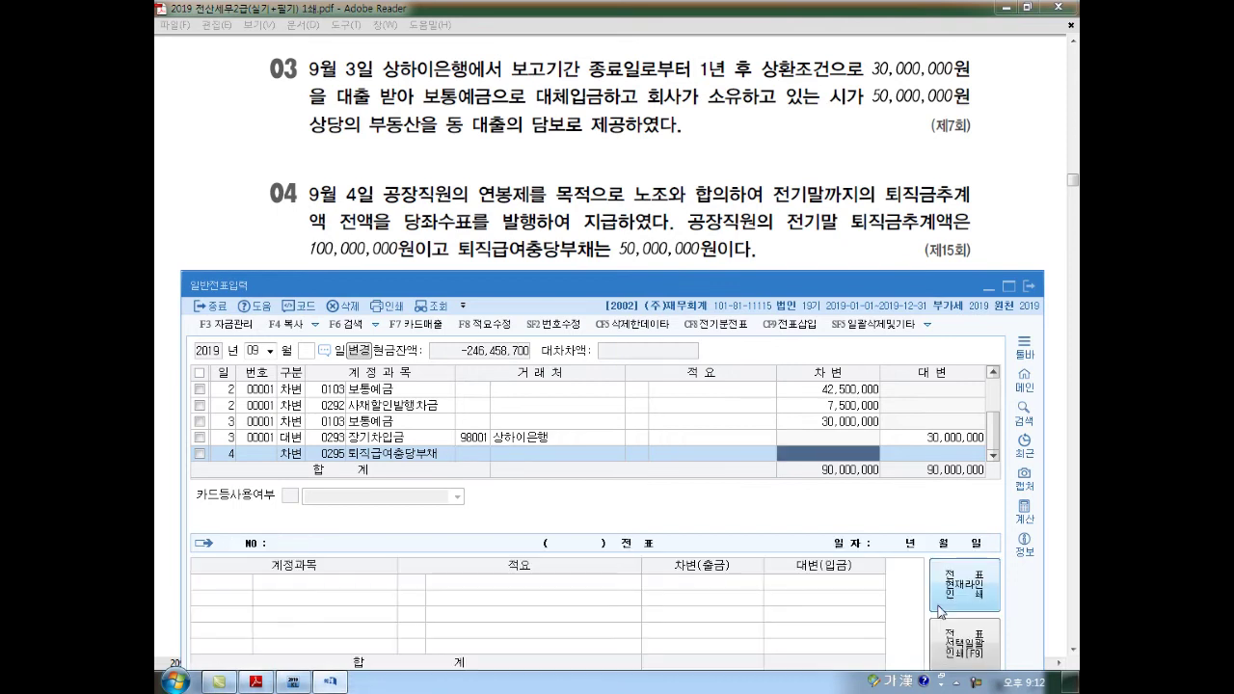
pyautogui.write('50000000')
pyautogui.press('Return')
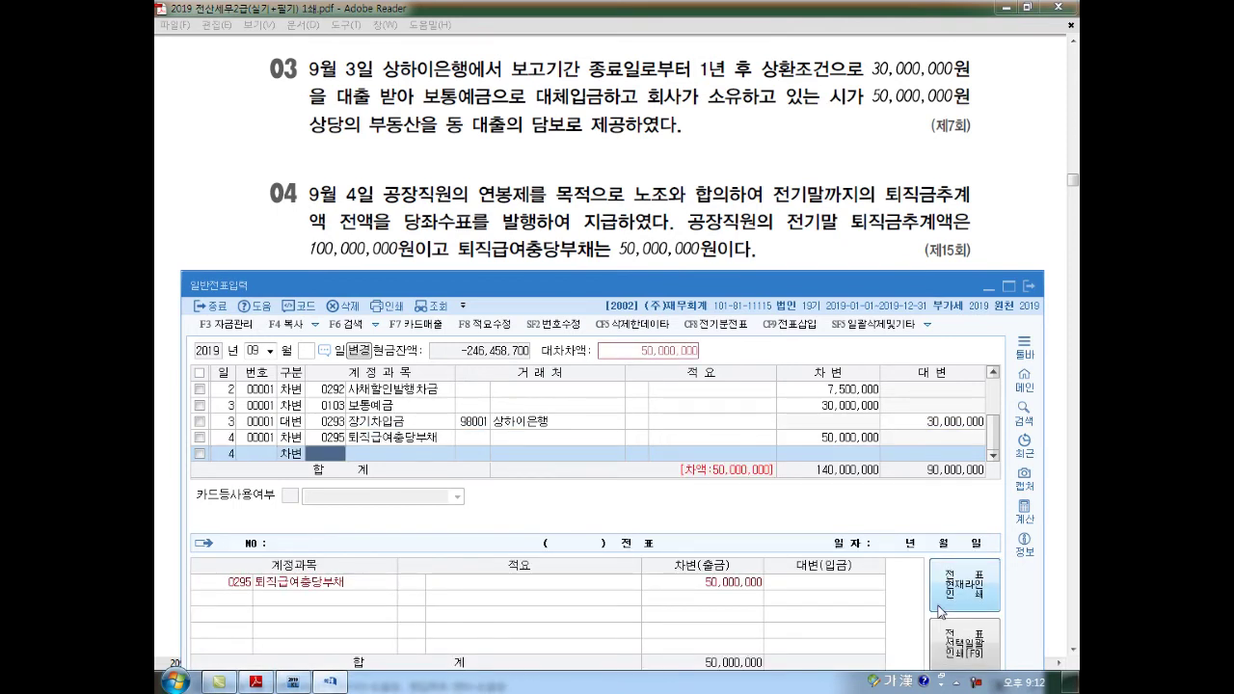
# Add a September 4 debit line for manufacturing severance pay, 0508 퇴직급여, of 50,000,000.
pyautogui.write('508')
pyautogui.press('Return')
pyautogui.press('Return')
pyautogui.press('Return')
pyautogui.write('50000000')
pyautogui.press('Return')
# Balance the September 4 entry with a credit line for 0102 당좌예금 of 100,000,000.
pyautogui.write('4')
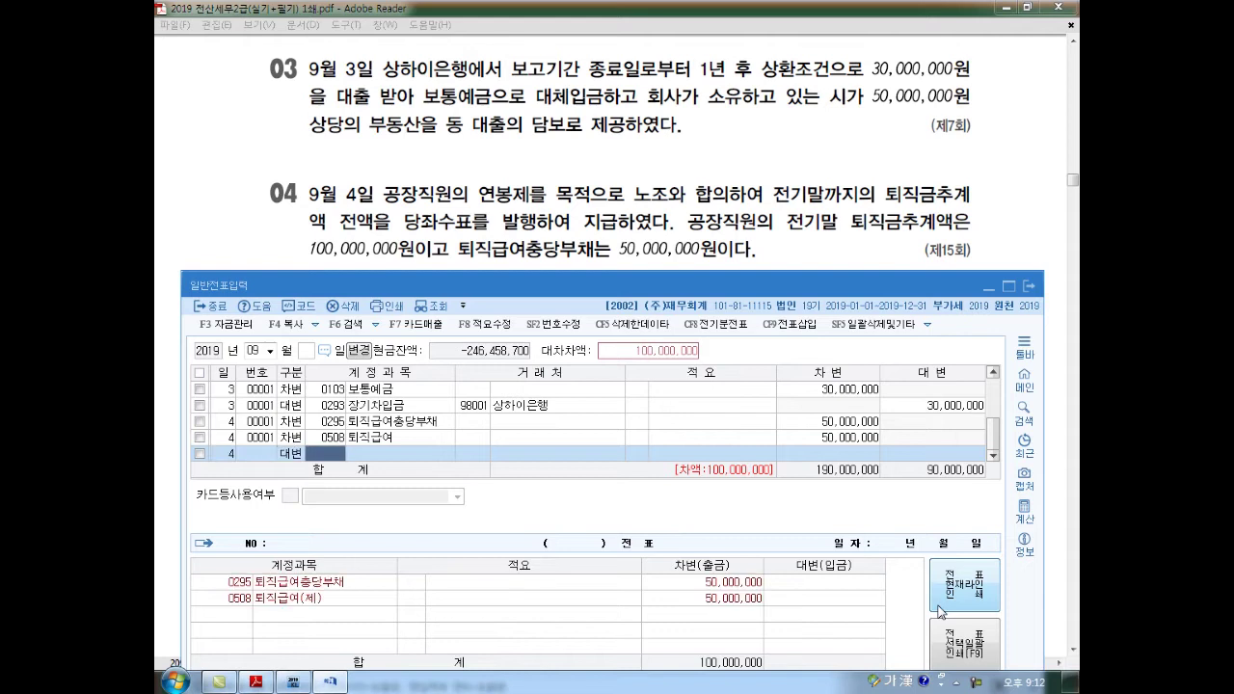
pyautogui.write('102')
pyautogui.press('Return')
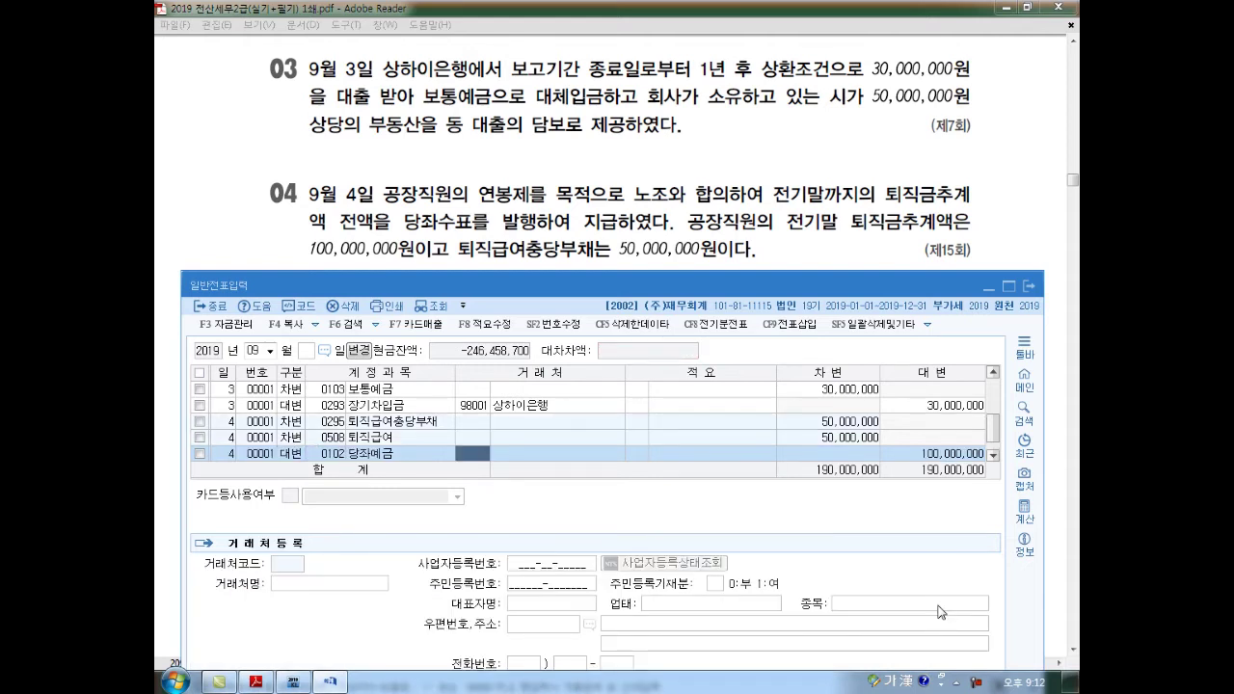
pyautogui.press('Return')
pyautogui.press('Return')
pyautogui.press('Return')
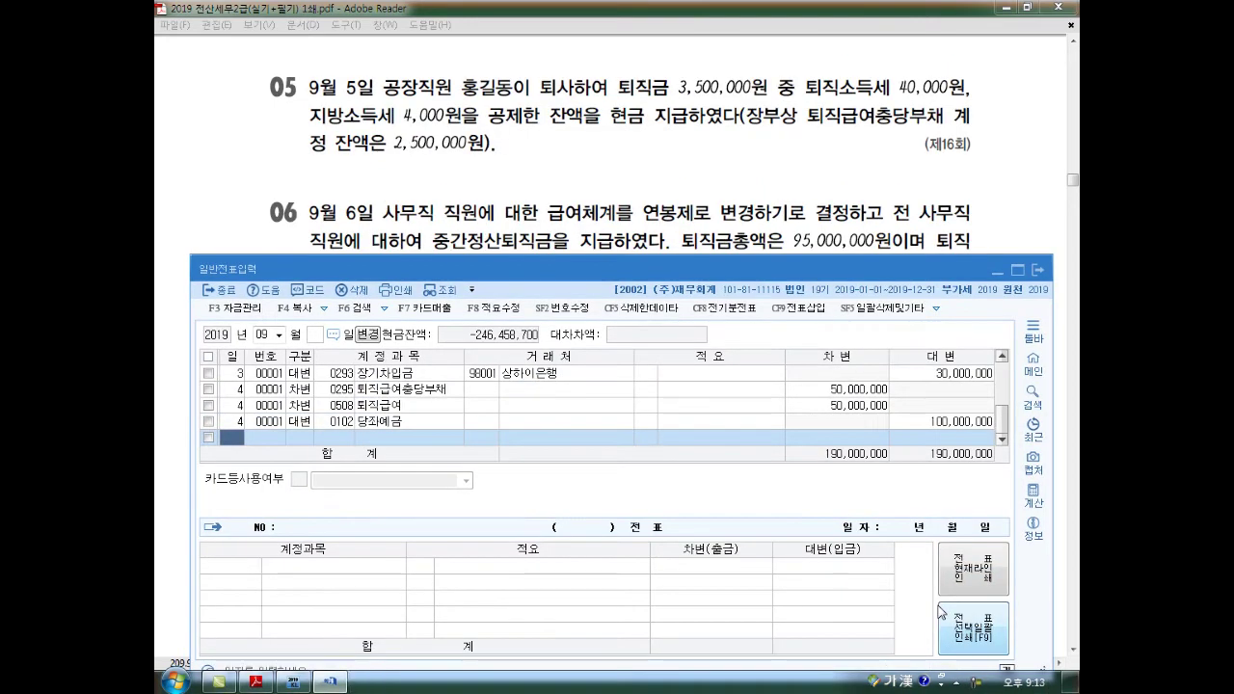
# Start the September 5 entry with a debit line for 0295 퇴직급여충당부채 of 2,500,000.
pyautogui.write('5')
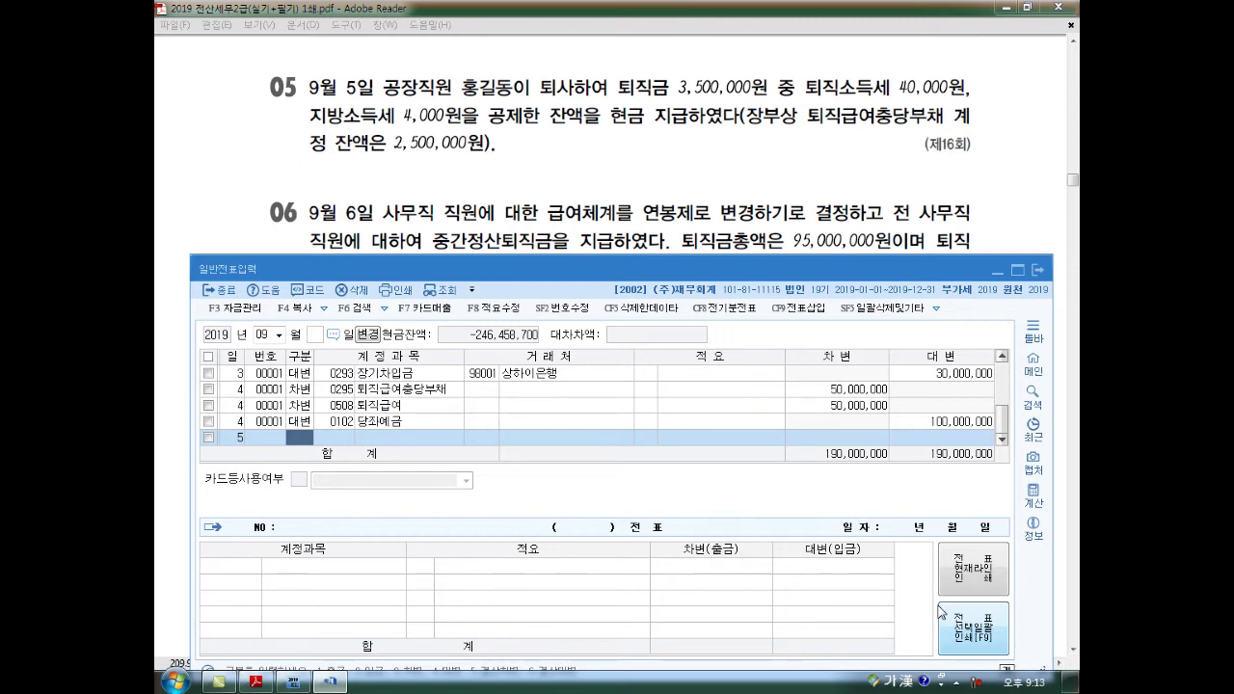
pyautogui.write('3')
pyautogui.press('Return')
pyautogui.write('295')
pyautogui.press('Return')
pyautogui.press('Return')
pyautogui.press('Return')
pyautogui.write('2,500,000')
pyautogui.press('Return')
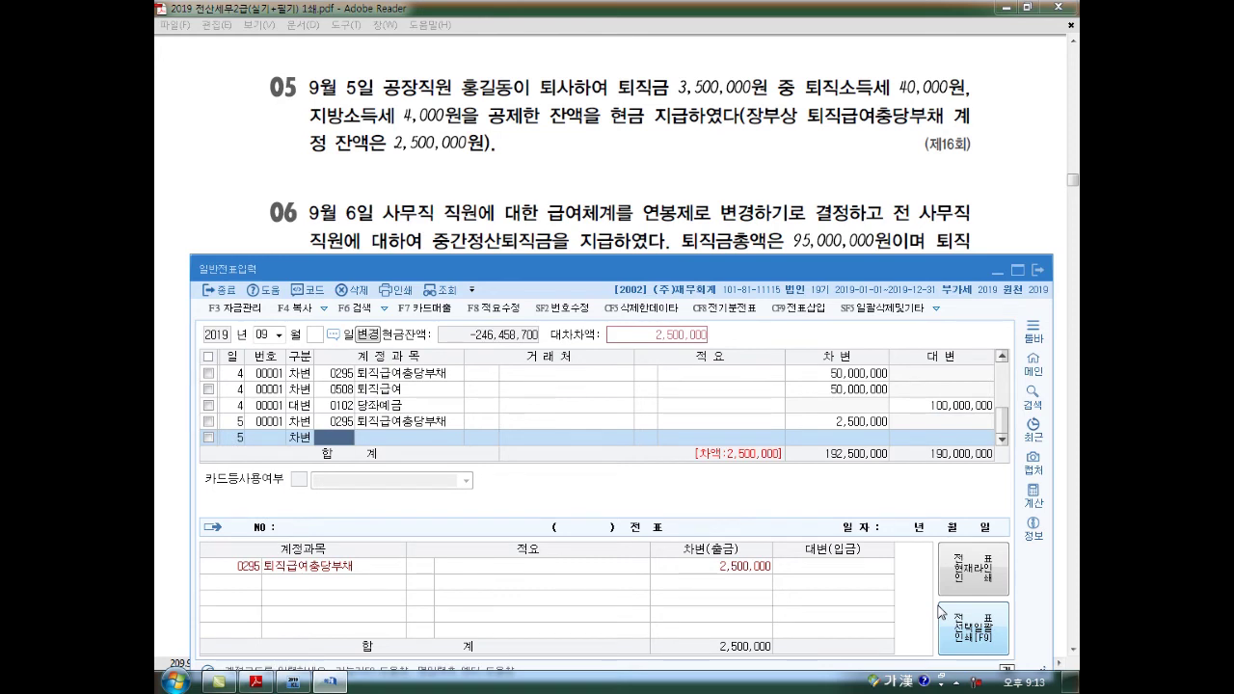
# Add a September 5 debit line for 0508 퇴직급여 of 1,000,000.
pyautogui.write('508')
pyautogui.press('Return')
pyautogui.press('Return')
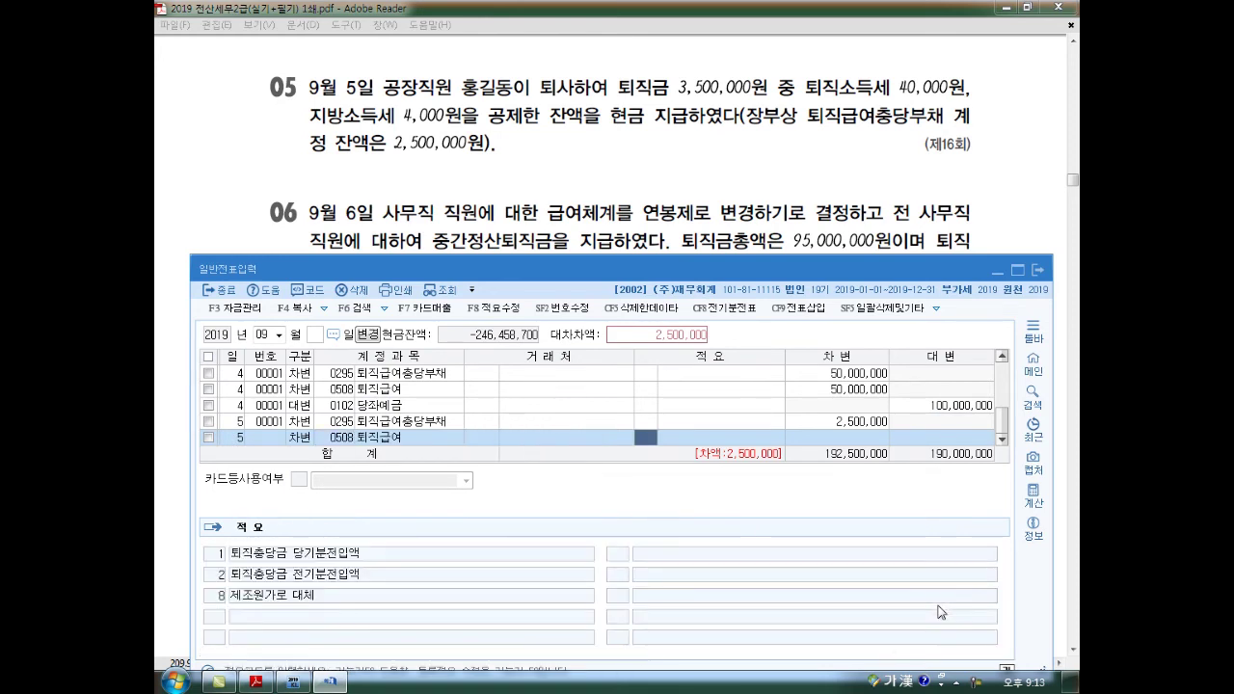
pyautogui.press('Return')
pyautogui.write('1000000')
pyautogui.press('Return')
# Add a September 5 credit line for the withheld taxes, 0254 예수금, of 44,000.
pyautogui.press('Return')
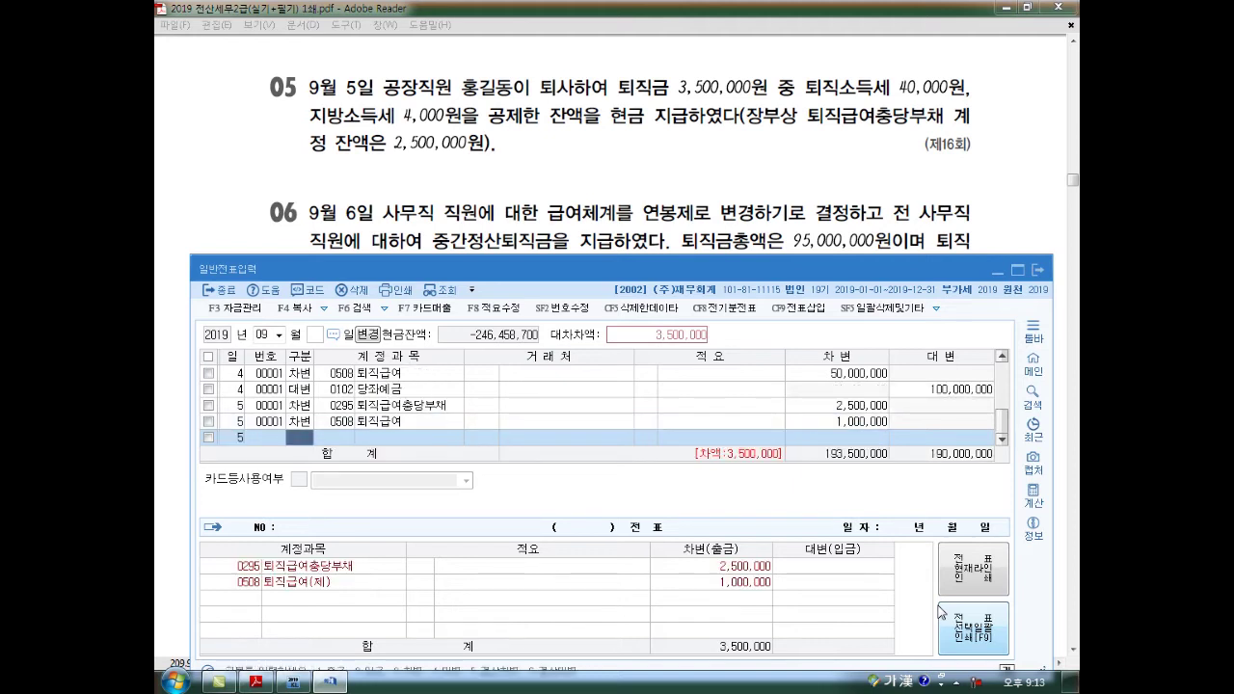
pyautogui.write('4254')
pyautogui.press('Return')
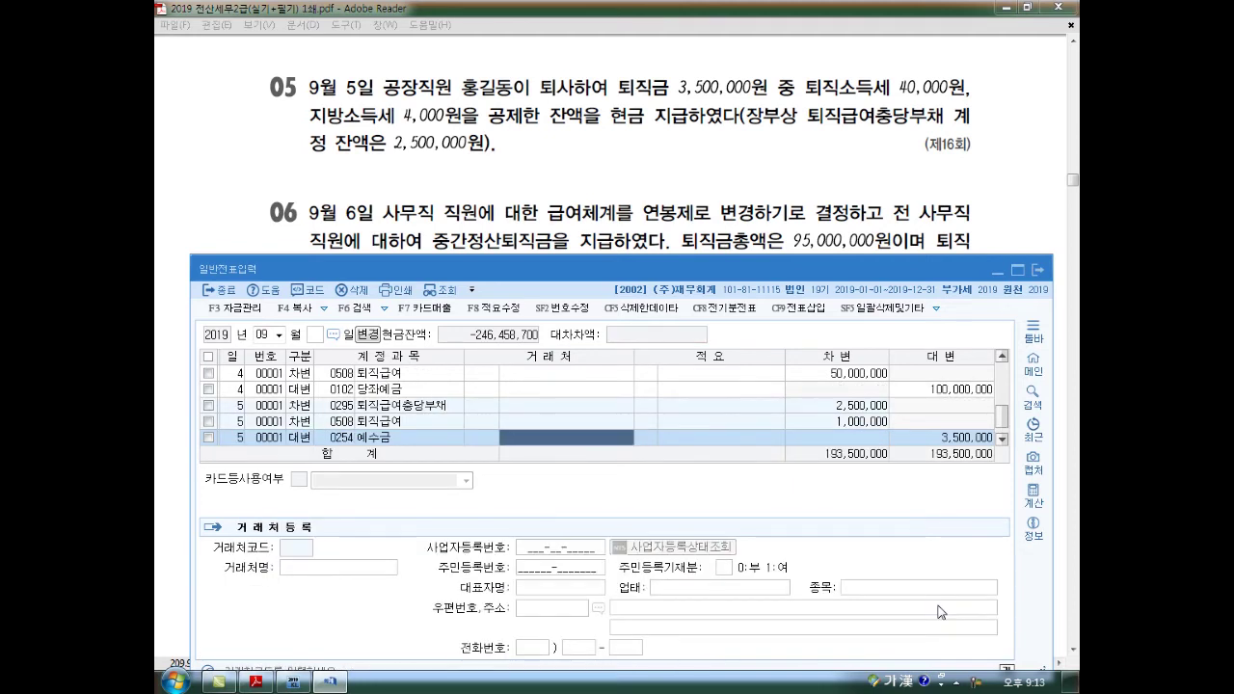
pyautogui.press('Return')
pyautogui.press('Return')
pyautogui.write('440000')
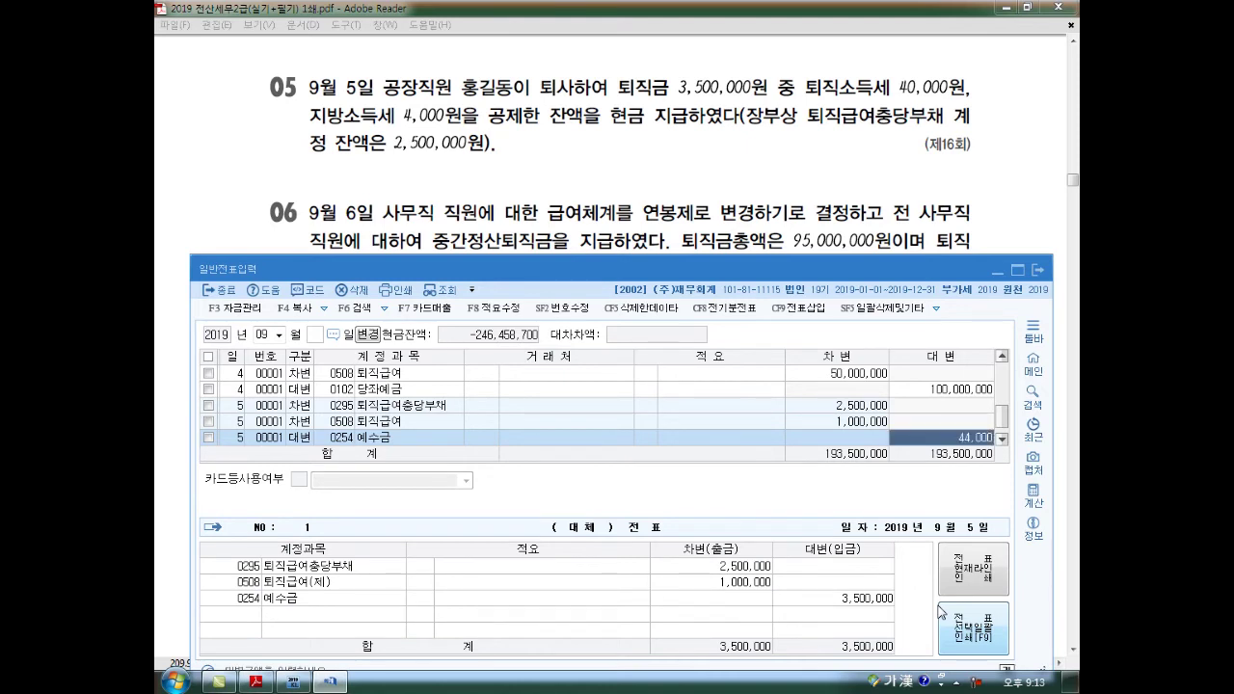
pyautogui.press('Return')
# Balance the September 5 entry with a credit line for 0101 현금 of 3,456,000.
pyautogui.write('4101')
pyautogui.press('Return')
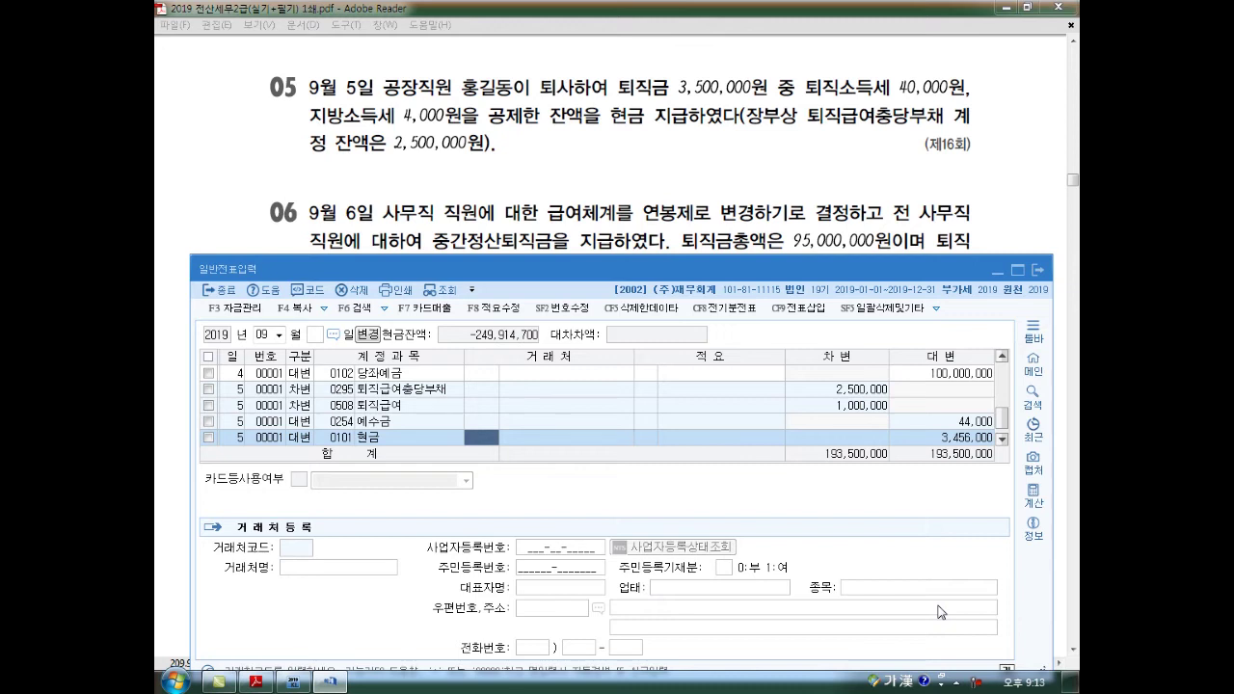
pyautogui.press('Return')
pyautogui.press('Return')
pyautogui.press('Return')
pyautogui.press('Return')
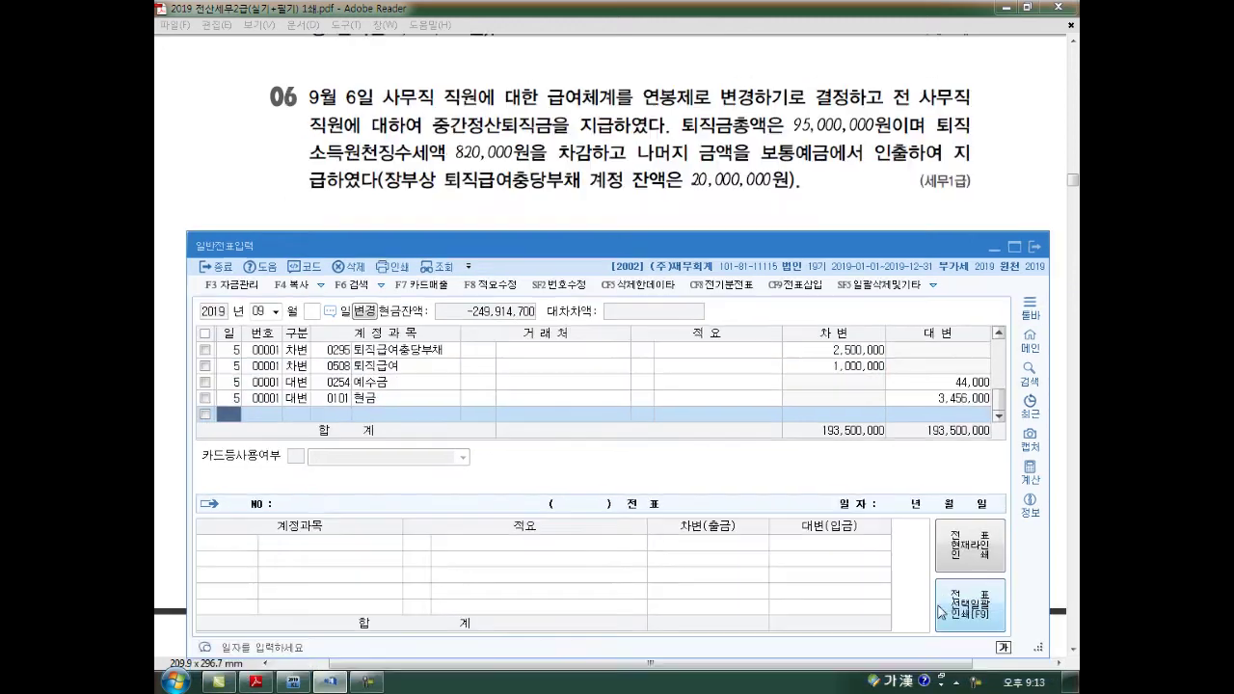
# Start the September 6 entry with a debit line for 0295 퇴직급여충당부채 of 20,000,000.
pyautogui.write('6')
pyautogui.press('Return')
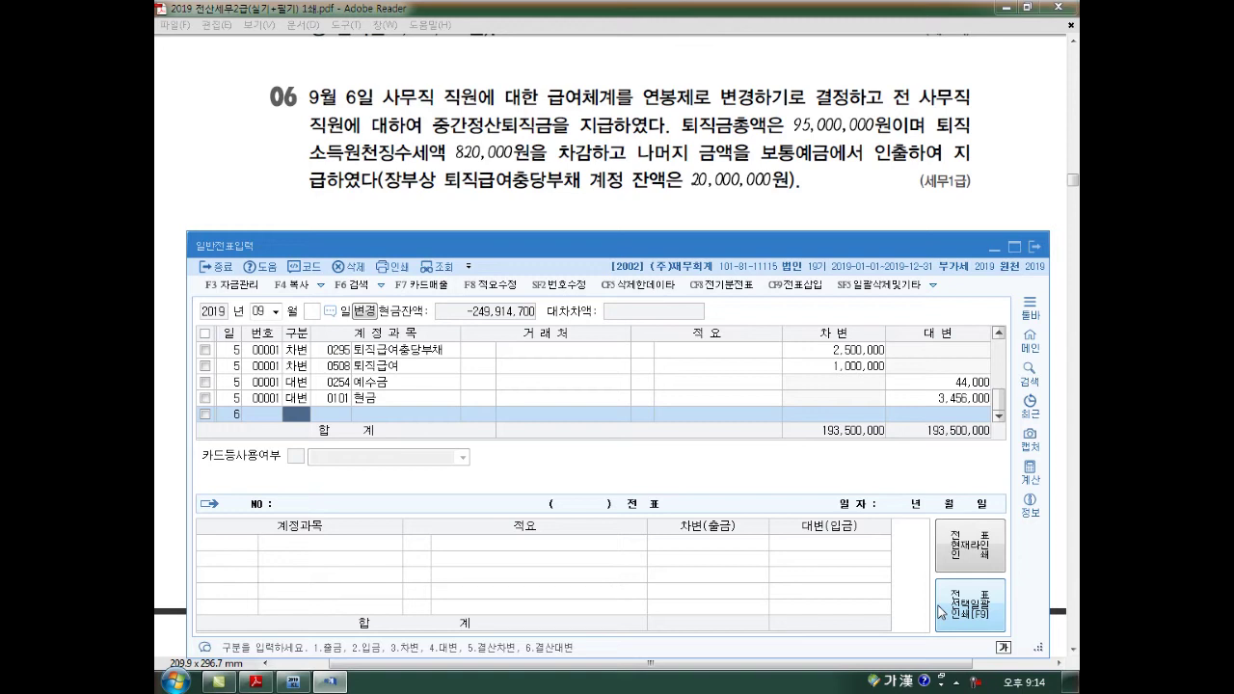
pyautogui.write('3')
pyautogui.press('Return')
pyautogui.write('295')
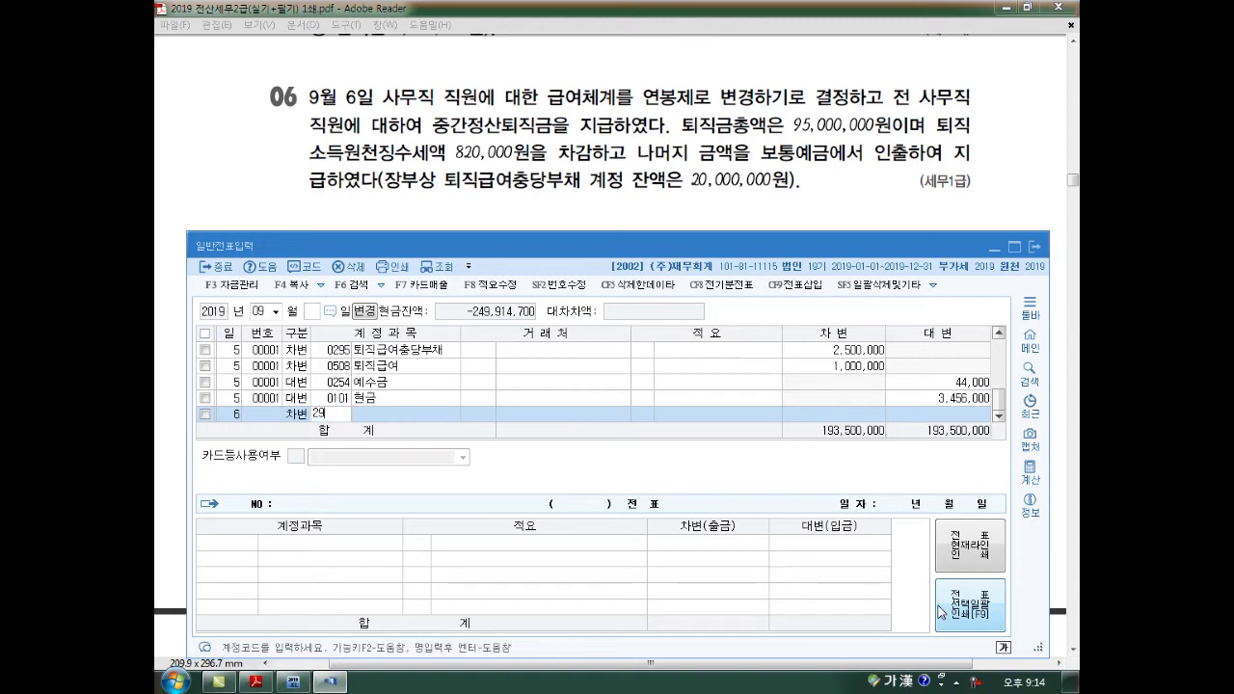
pyautogui.press('Return')
pyautogui.press('Return')
pyautogui.press('Return')
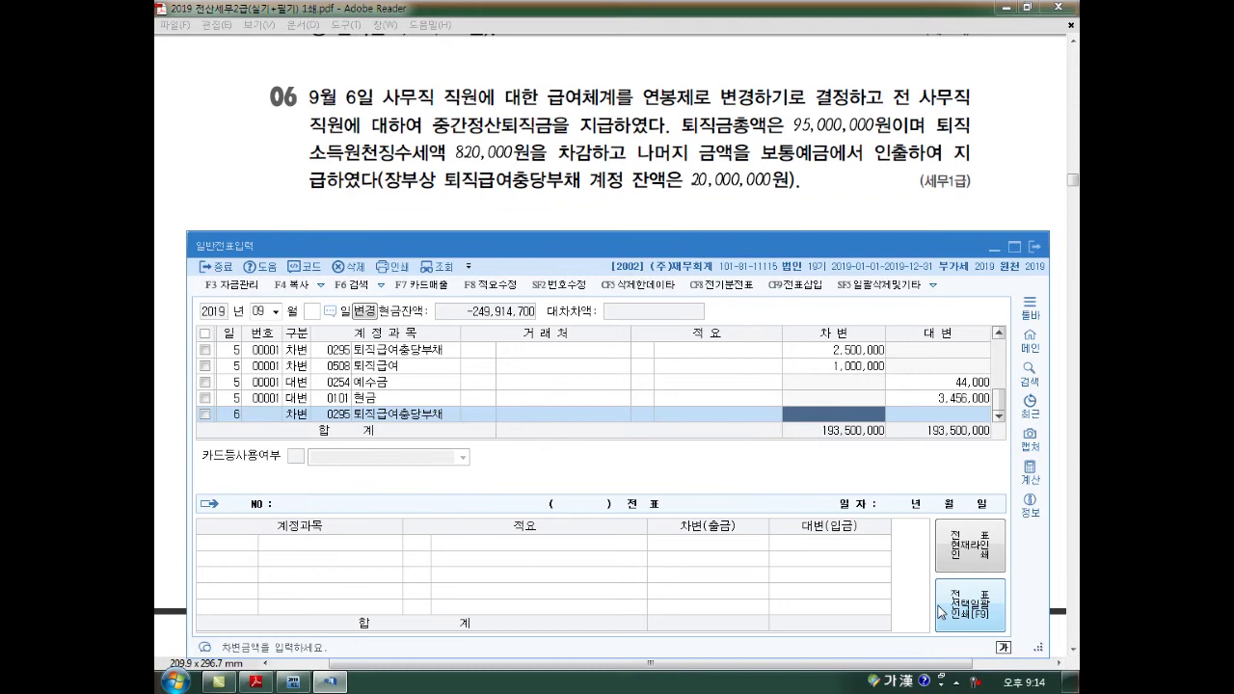
pyautogui.write('20,000,000')
pyautogui.press('Return')
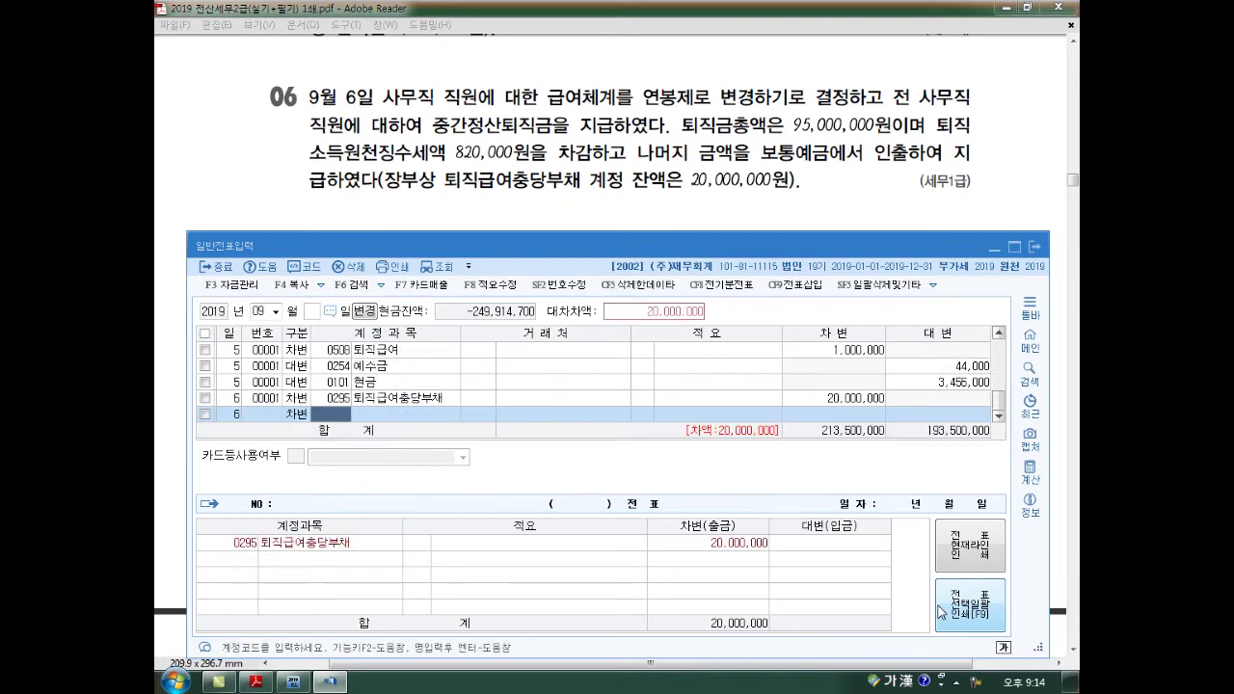
# Add a September 6 debit line for office staff severance pay, 0806 퇴직급여, of 75,000,000.
pyautogui.write('806')
pyautogui.press('Return')
pyautogui.press('Return')
pyautogui.press('Return')
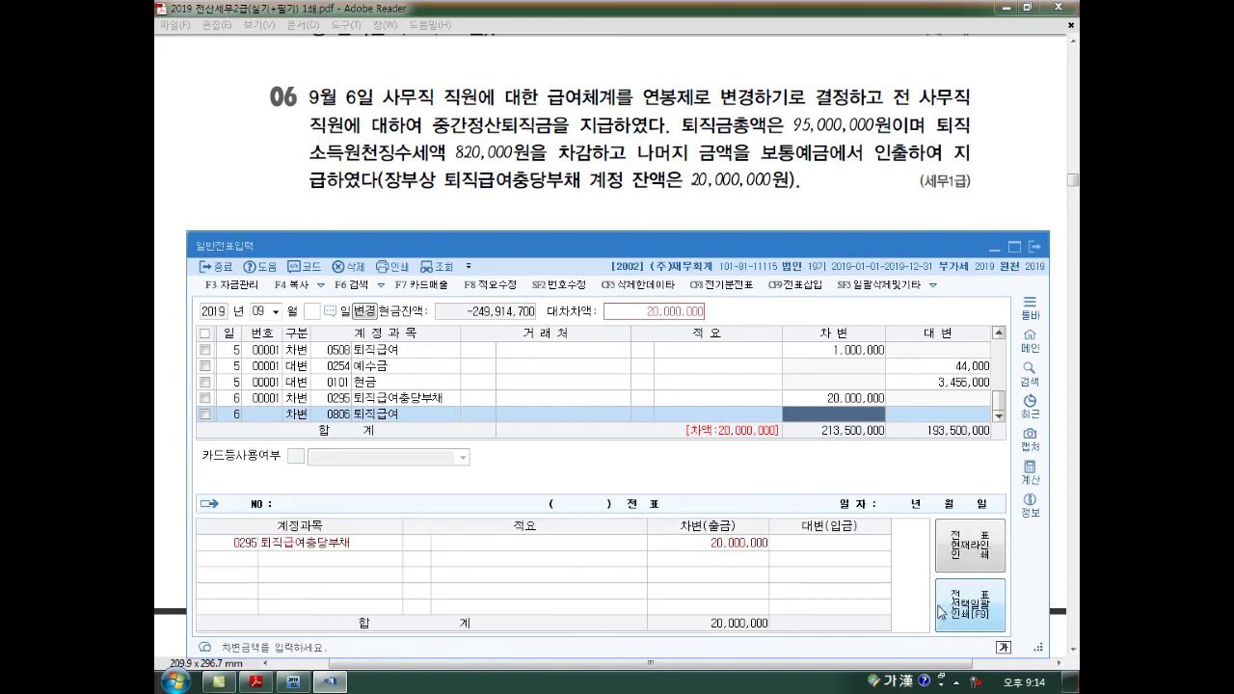
pyautogui.write('75000000')
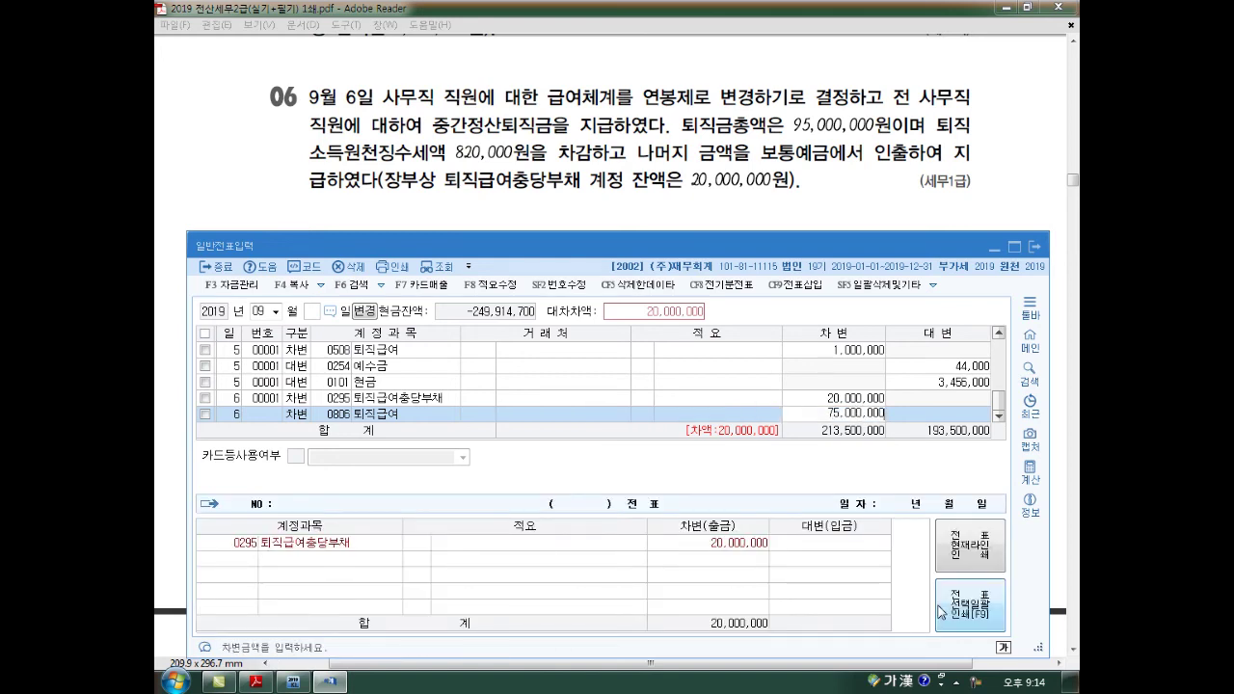
pyautogui.press('Return')
# Add a September 6 credit line for the withholding tax, 0254 예수금, of 820,000.
pyautogui.write('4')
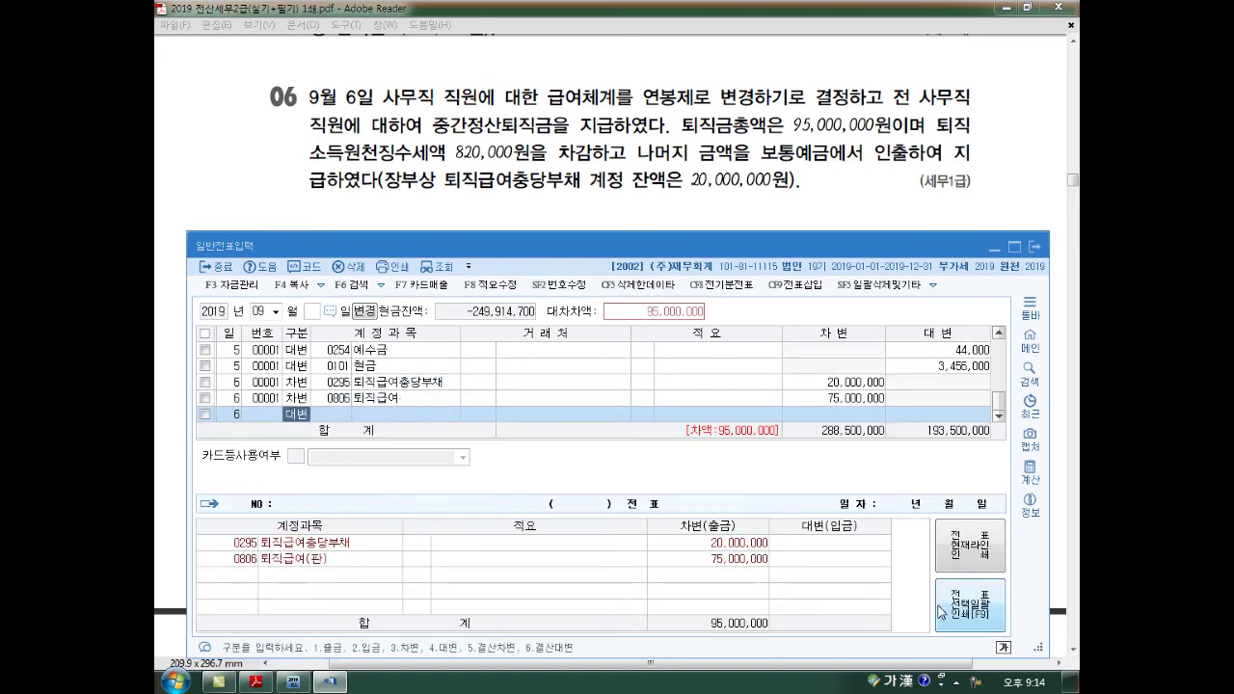
pyautogui.press('Return')
pyautogui.write('254')
pyautogui.press('Return')
pyautogui.press('Return')
pyautogui.press('Return')
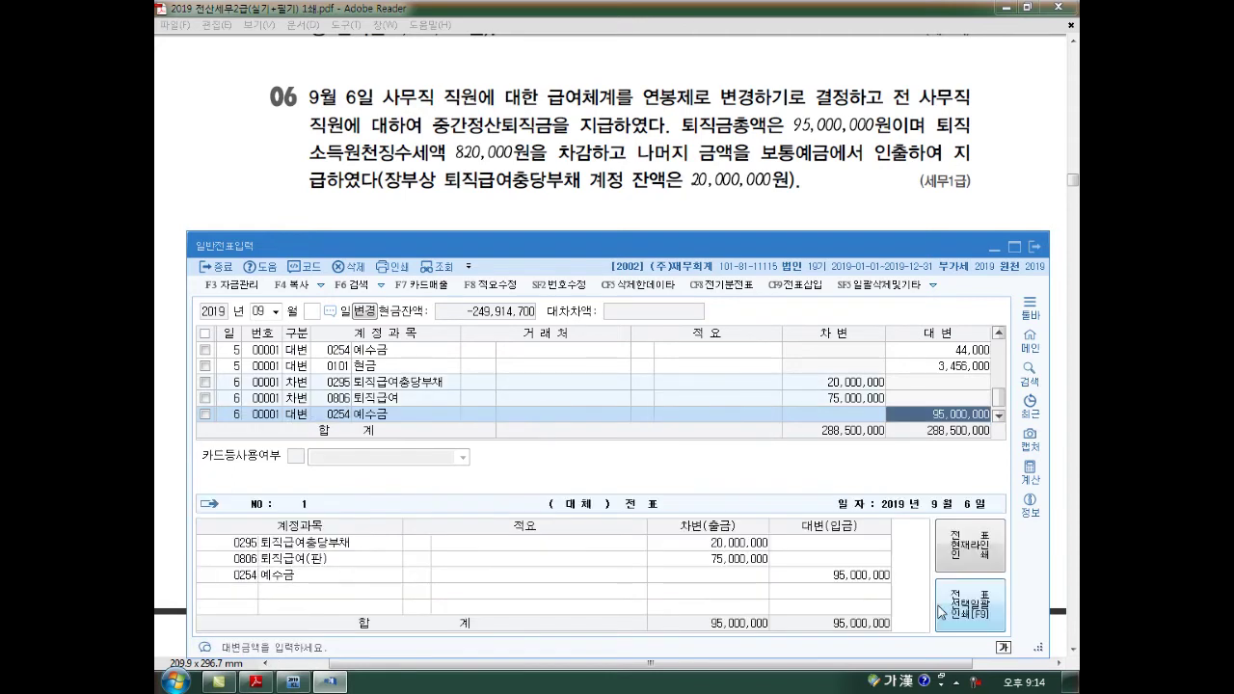
pyautogui.write('820000')
pyautogui.press('Return')
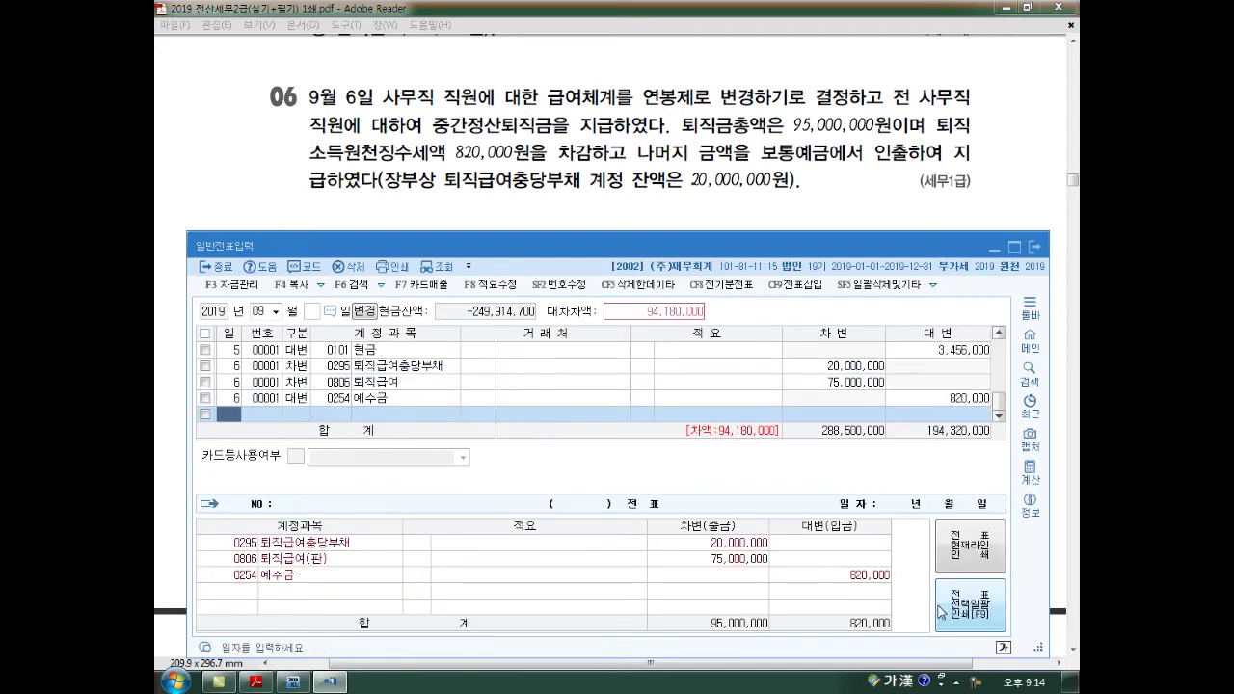
# Balance the September 6 entry with a credit line for 0103 보통예금 of 94,180,000.
pyautogui.write('4')
pyautogui.press('Return')
pyautogui.write('103')
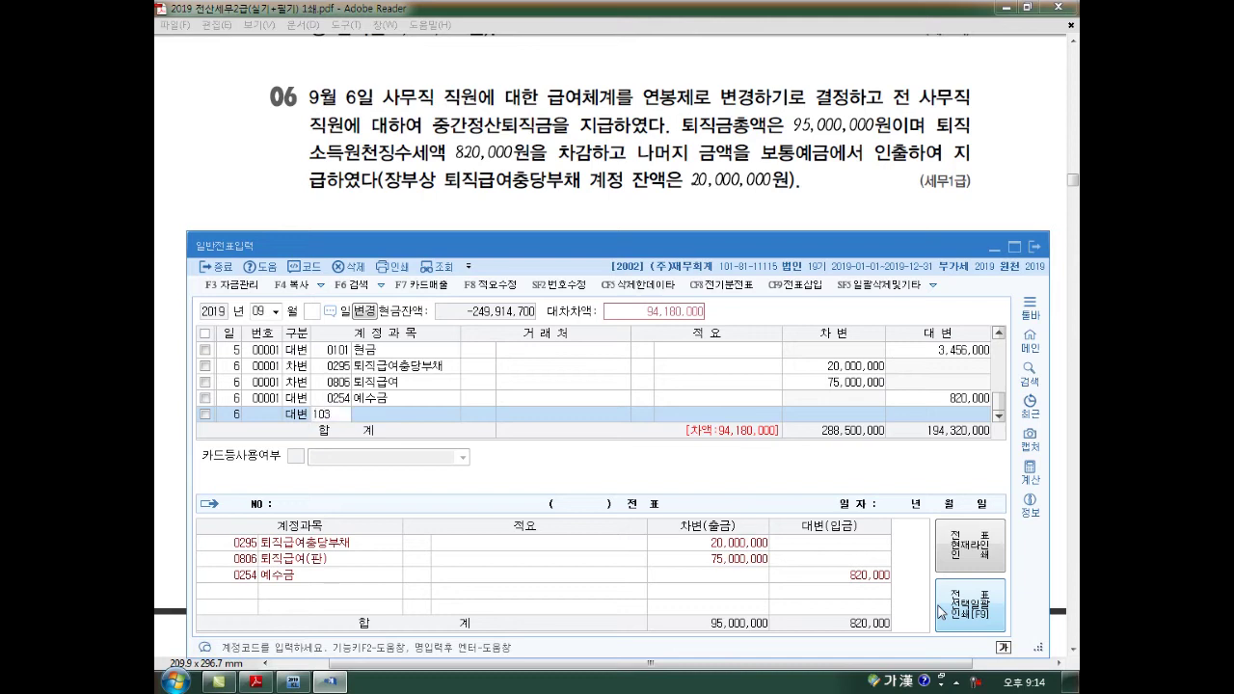
pyautogui.press('Return')
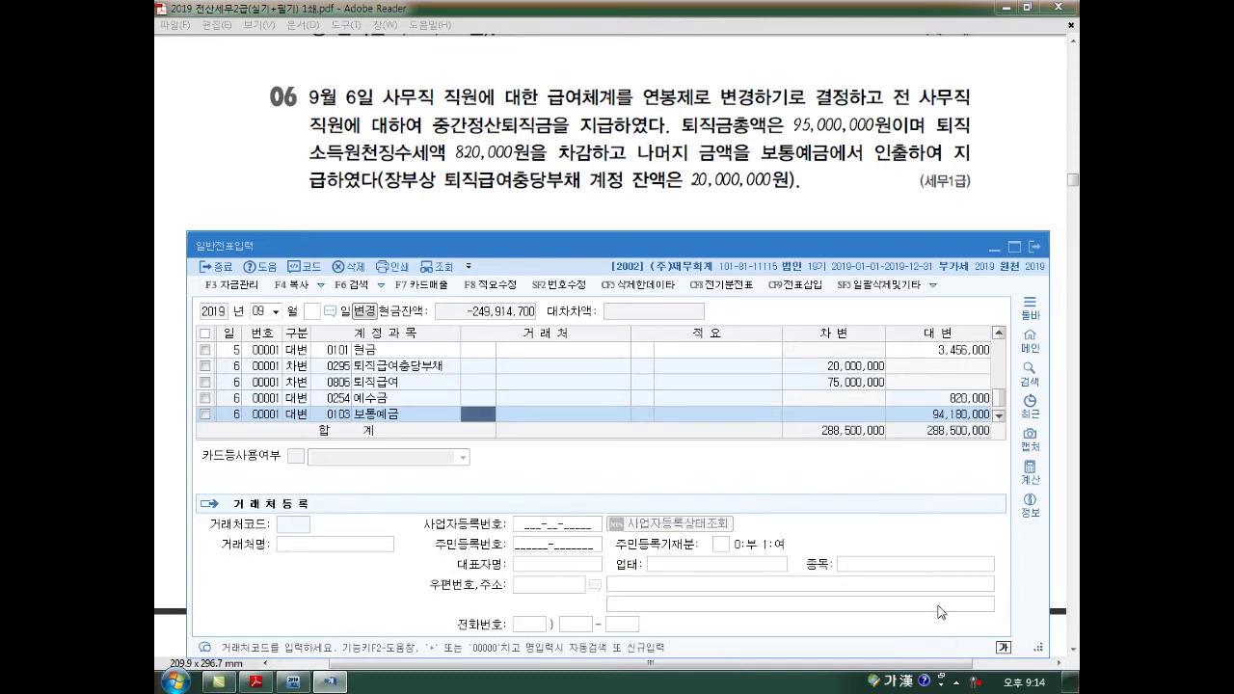
pyautogui.press('Return')
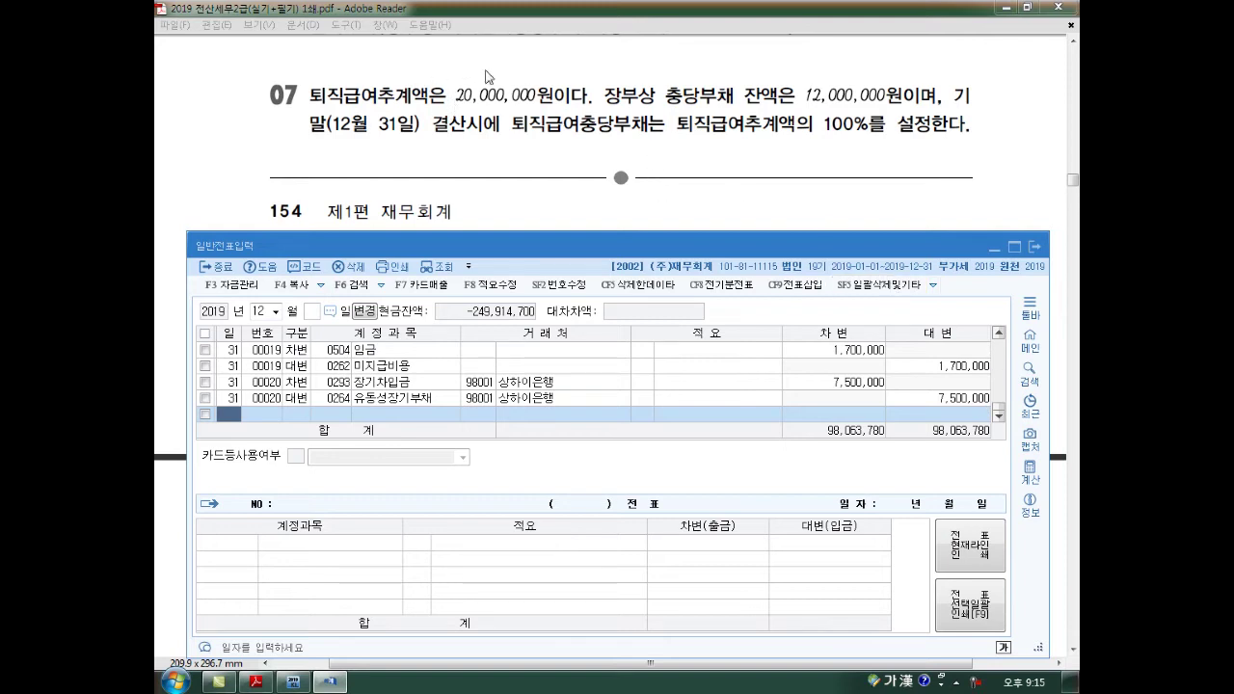
# Read the rest of problem 07 in the PDF for the production and office staff ratio, and return to the voucher entry window.
pyautogui.click(470, 106)
pyautogui.scroll(-1, 409, 472)
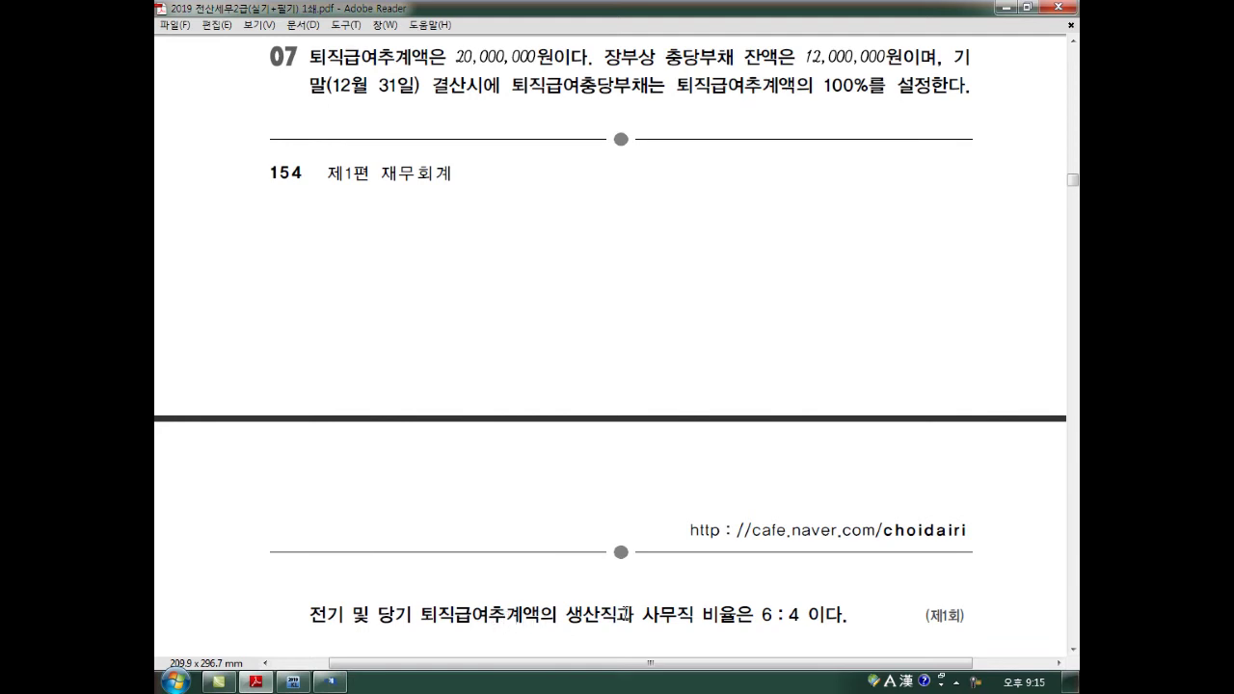
pyautogui.click(332, 682)
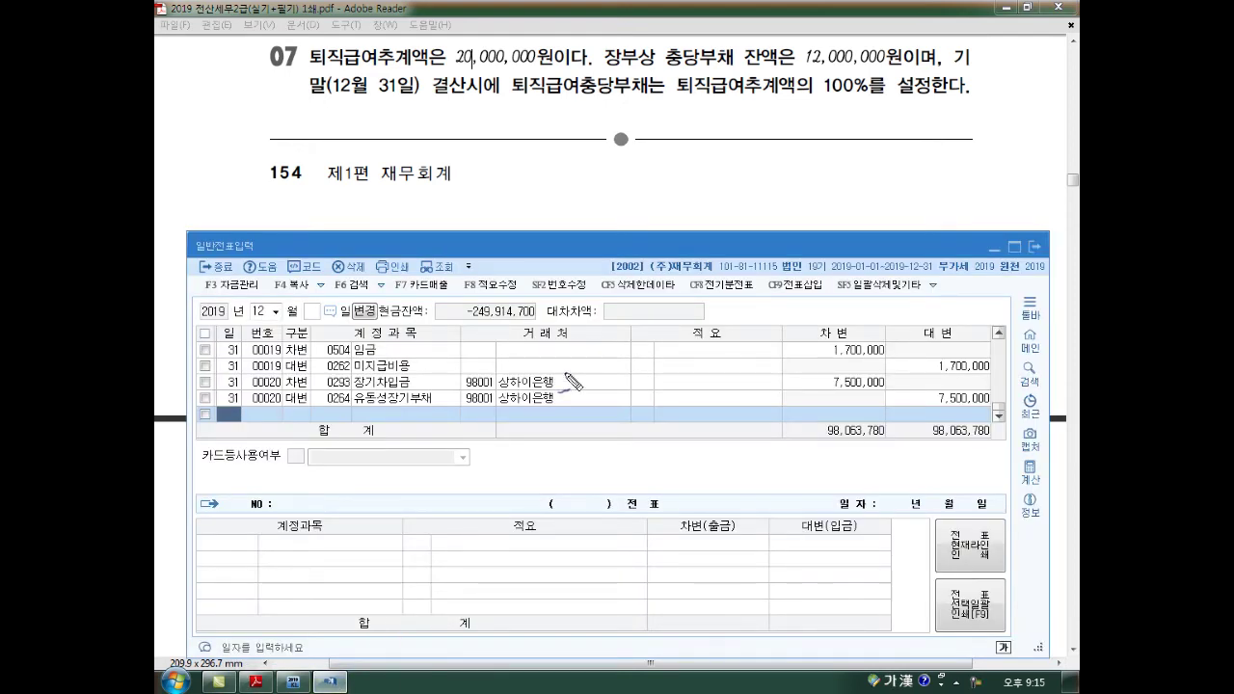
pyautogui.moveTo(484, 433)
pyautogui.mouseDown()
pyautogui.moveTo(496, 446)
pyautogui.moveTo(625, 459)
pyautogui.moveTo(803, 459)
pyautogui.moveTo(842, 445)
pyautogui.moveTo(849, 459)
pyautogui.moveTo(854, 407)
pyautogui.moveTo(850, 476)
pyautogui.moveTo(906, 417)
pyautogui.moveTo(888, 471)
pyautogui.mouseUp()
pyautogui.moveTo(935, 397); pyautogui.dragTo(926, 487)
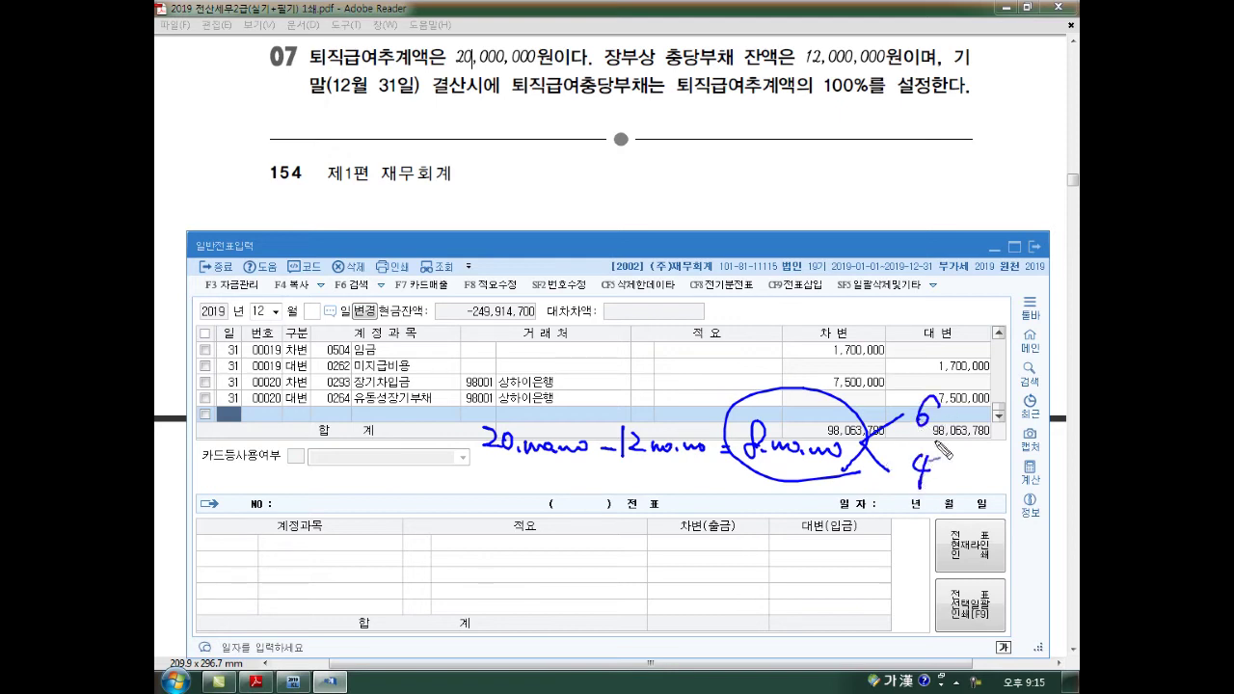
pyautogui.moveTo(911, 416)
pyautogui.mouseDown()
pyautogui.moveTo(940, 405)
pyautogui.moveTo(930, 438)
pyautogui.mouseUp()
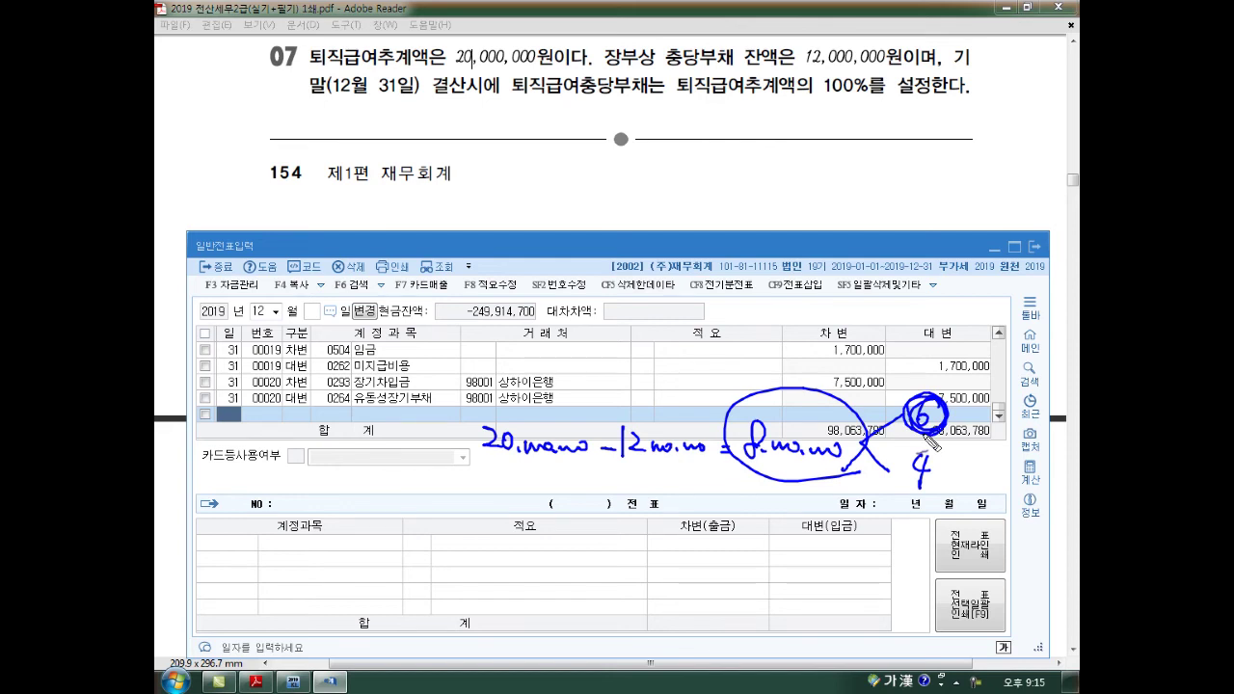
pyautogui.moveTo(927, 457)
pyautogui.mouseDown()
pyautogui.moveTo(940, 482)
pyautogui.moveTo(931, 461)
pyautogui.mouseUp()
pyautogui.press('Escape')
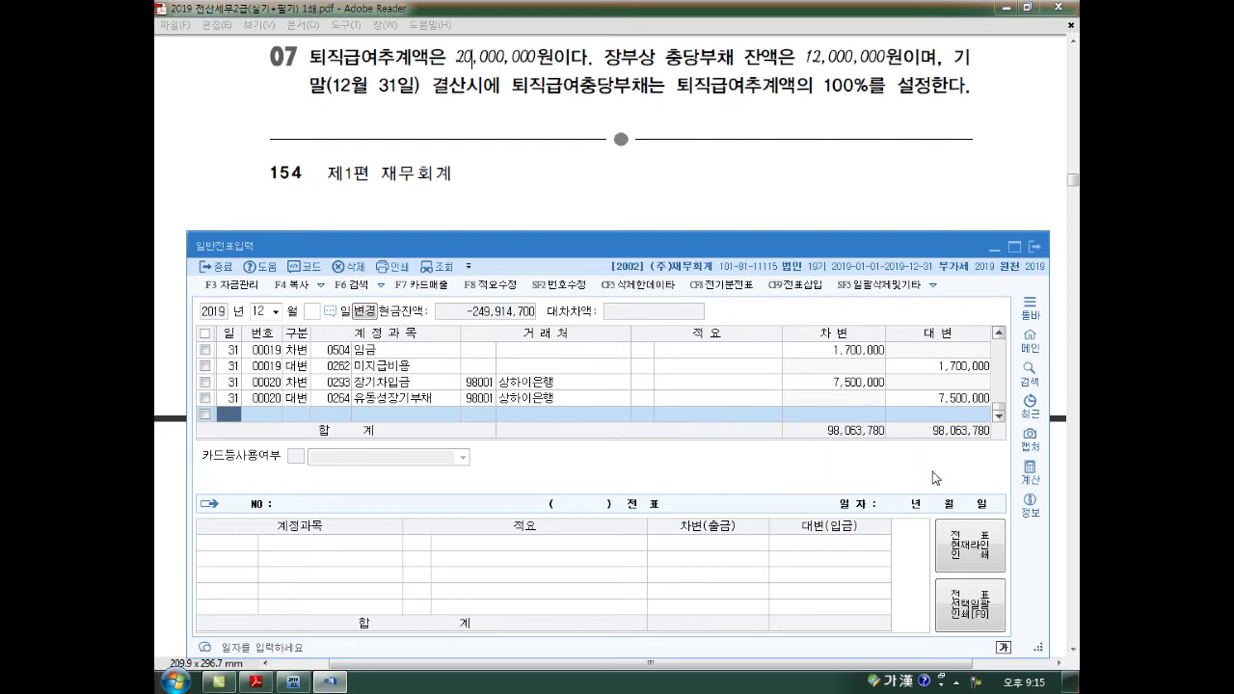
# Add a December 31 debit line for production severance pay, 0508 퇴직급여, of 4,800,000 without a vendor.
pyautogui.write('31')
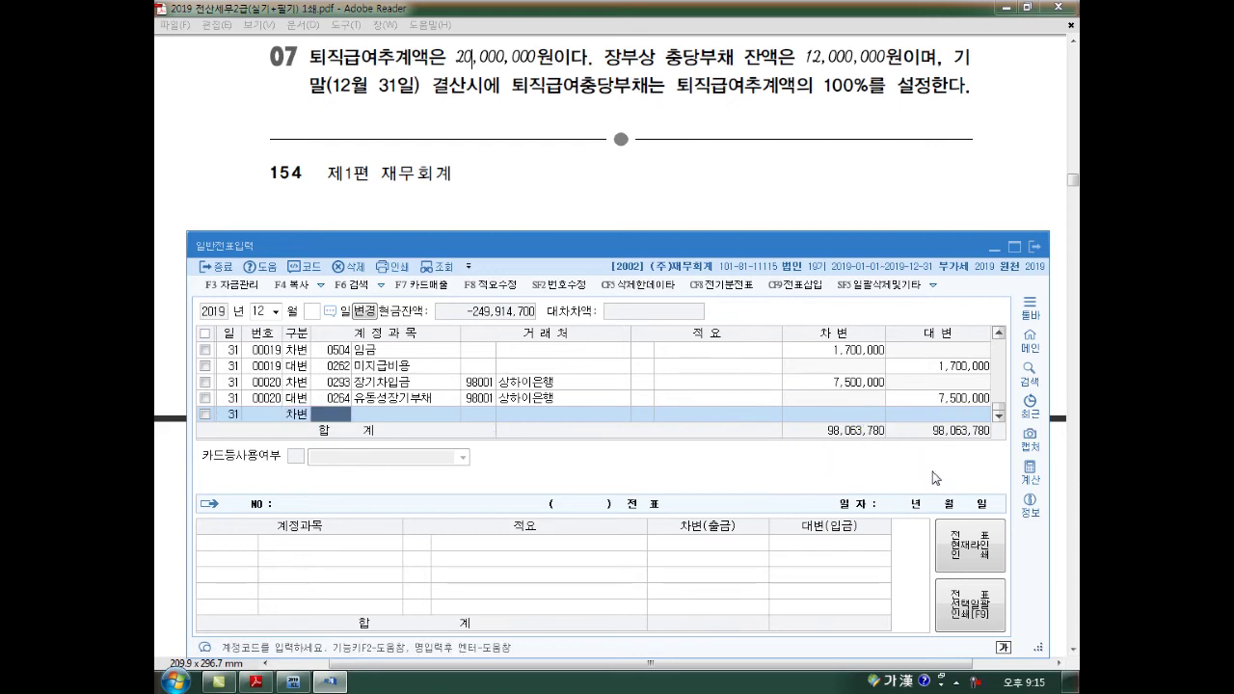
pyautogui.write('3508')
pyautogui.press('Return')
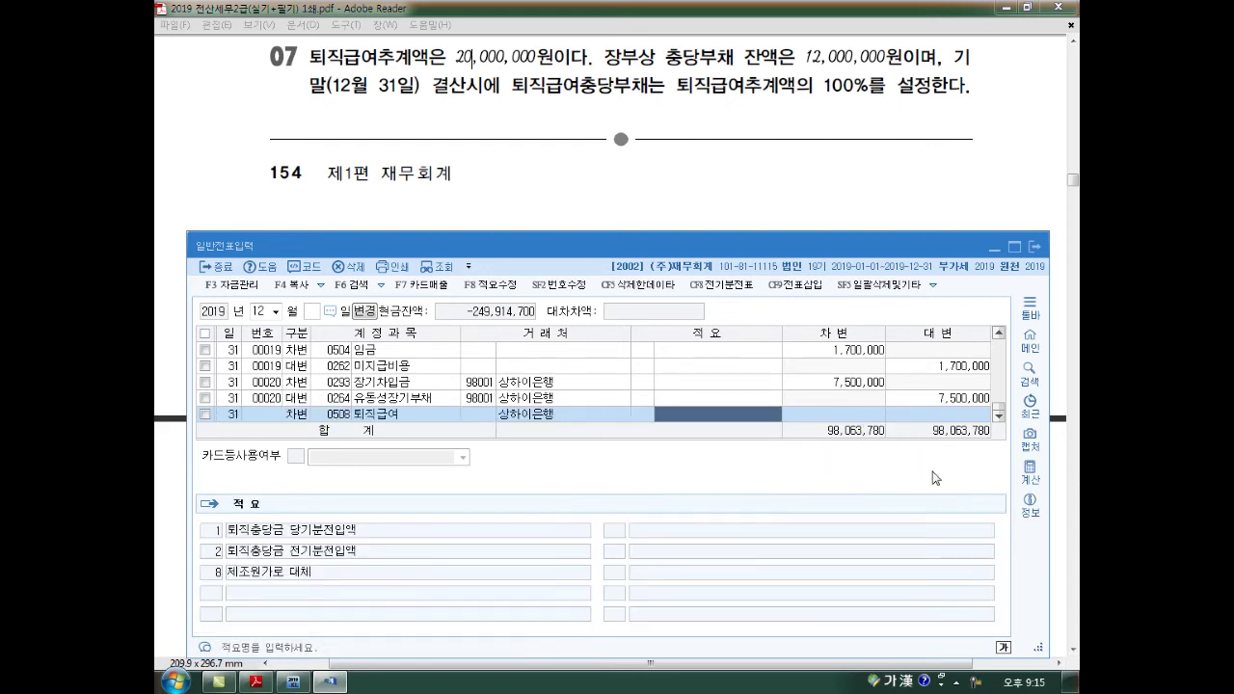
pyautogui.press('Return')
pyautogui.press('Return')
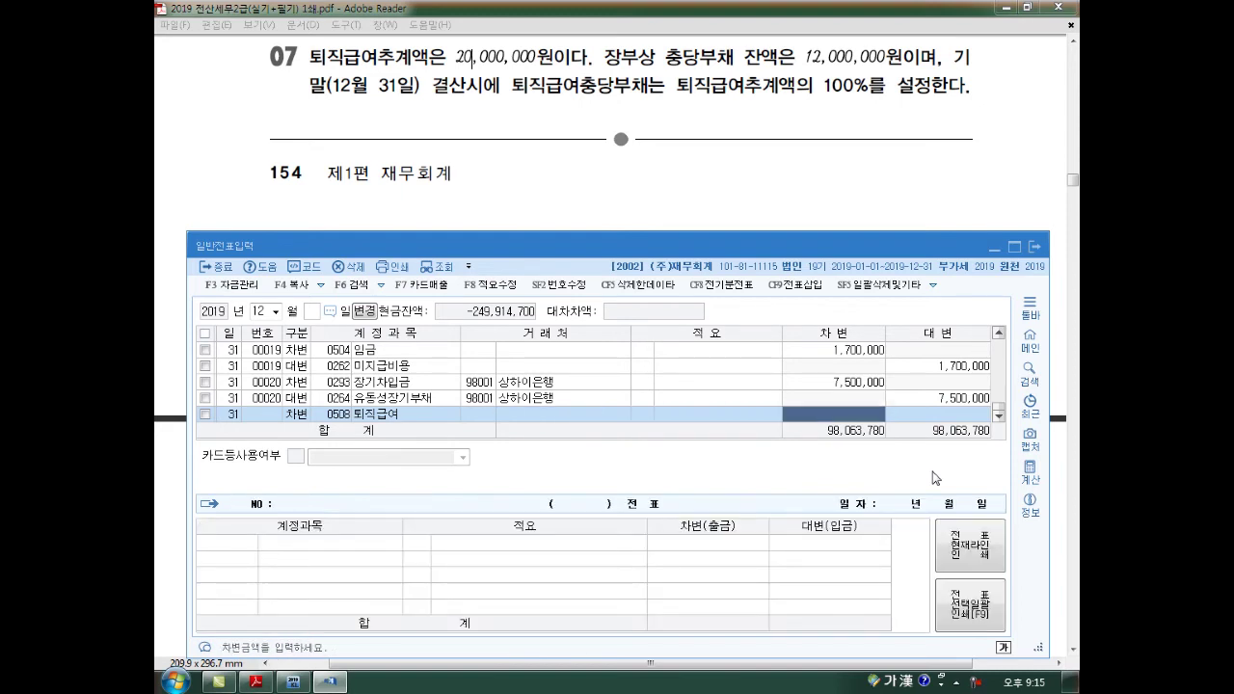
pyautogui.write('4800000')
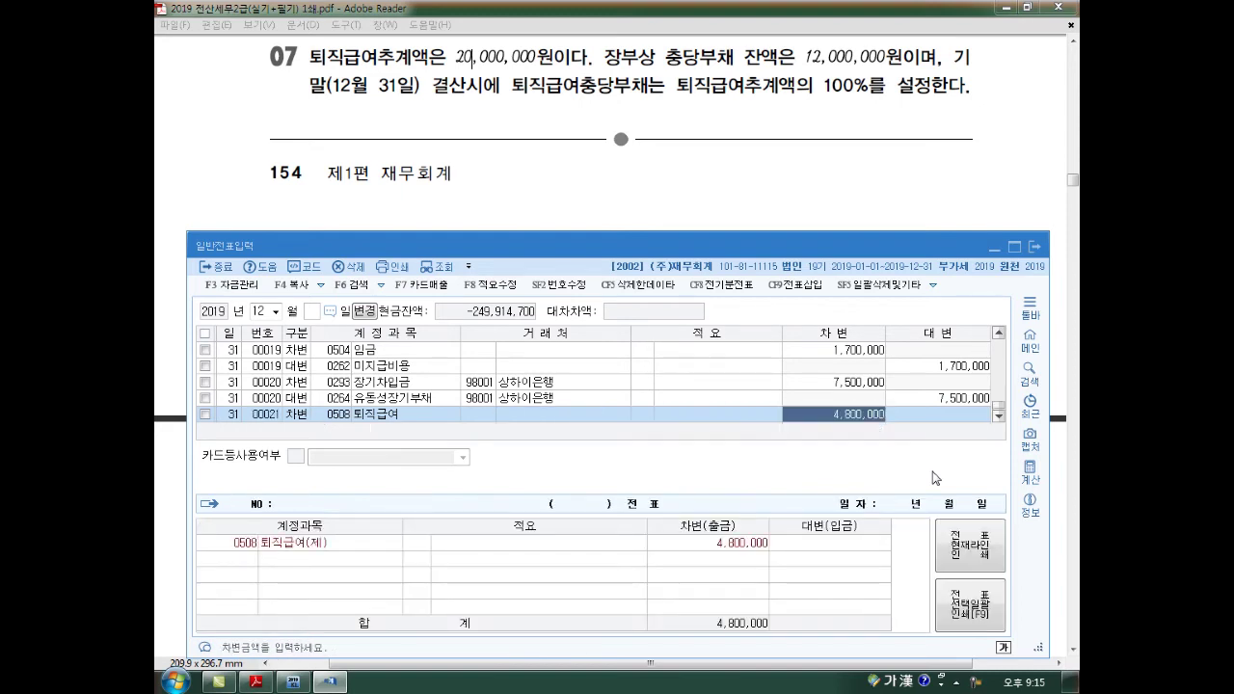
pyautogui.press('Return')
# Add a December 31 debit line for office severance pay, 0806 퇴직급여, of 3,200,000.
pyautogui.write('3')
pyautogui.press('Return')
pyautogui.write('0806')
pyautogui.press('Return')
pyautogui.press('Return')
pyautogui.press('Return')
pyautogui.write('3200')
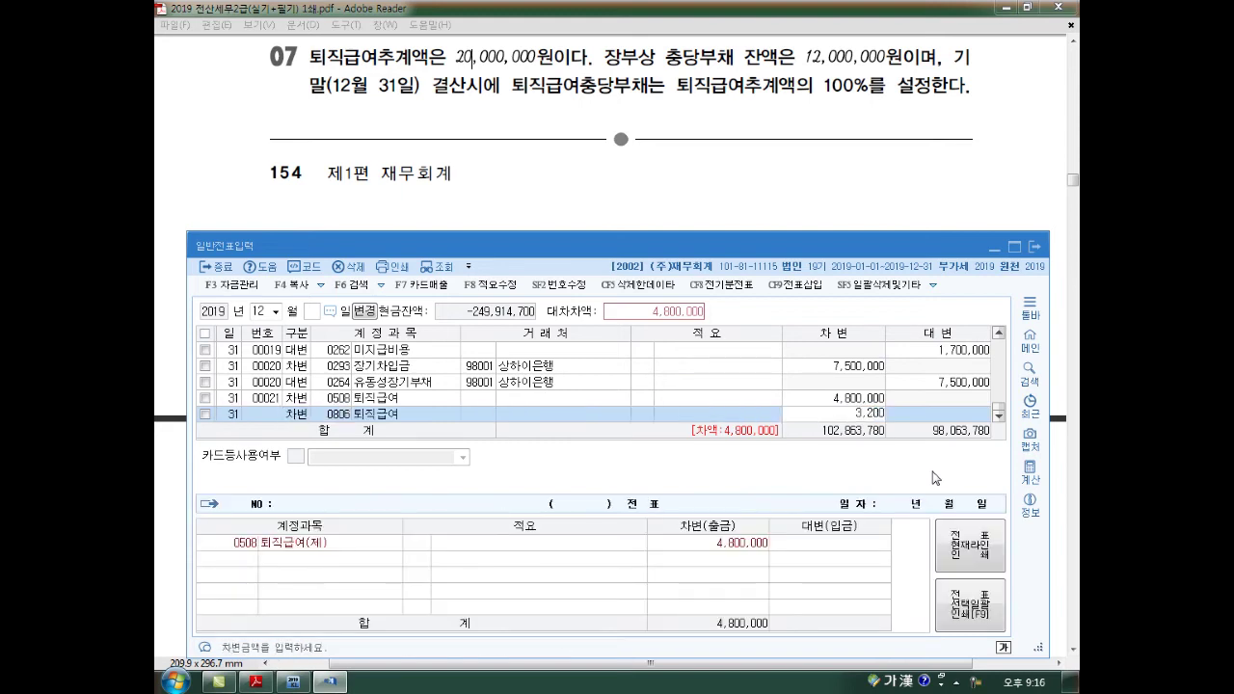
pyautogui.write('+')
pyautogui.press('Return')
# Balance the December 31 entry with a credit line for 0295 퇴직급여충당부채 of 8,000,000, and check both debit amounts.
pyautogui.write('4')
pyautogui.press('Return')
pyautogui.write('29')
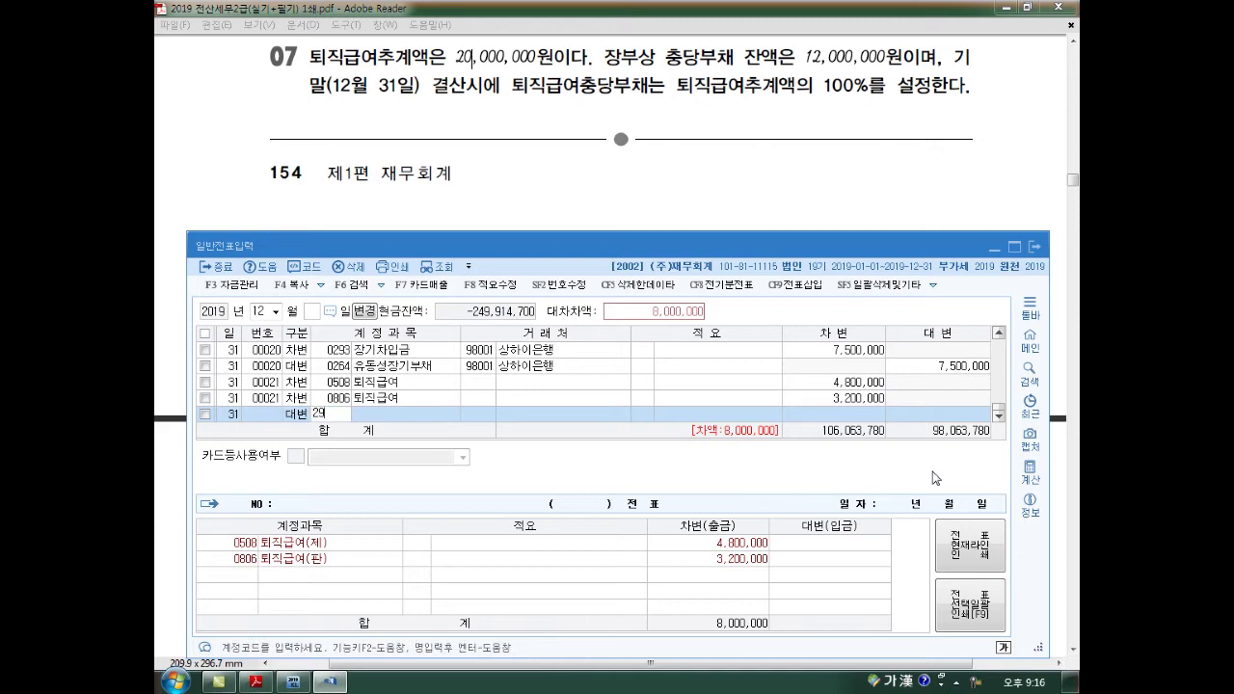
pyautogui.write('5')
pyautogui.press('Return')
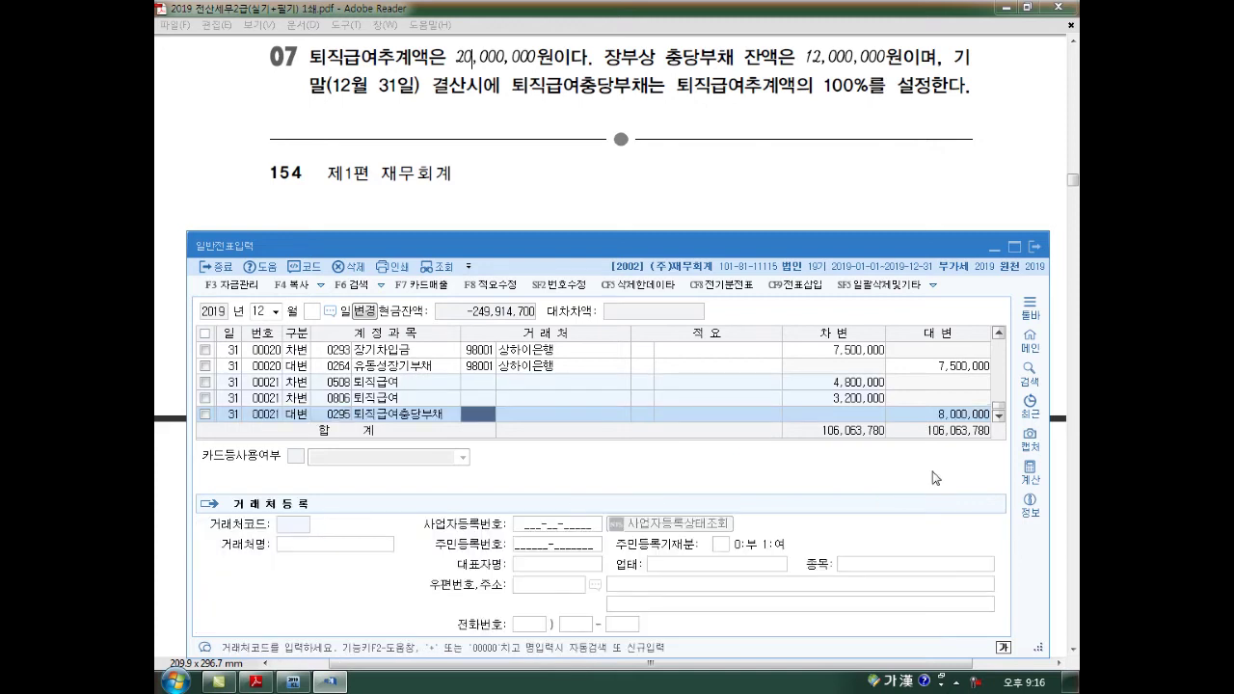
pyautogui.press('Return')
pyautogui.press('Return')
pyautogui.press('Return')
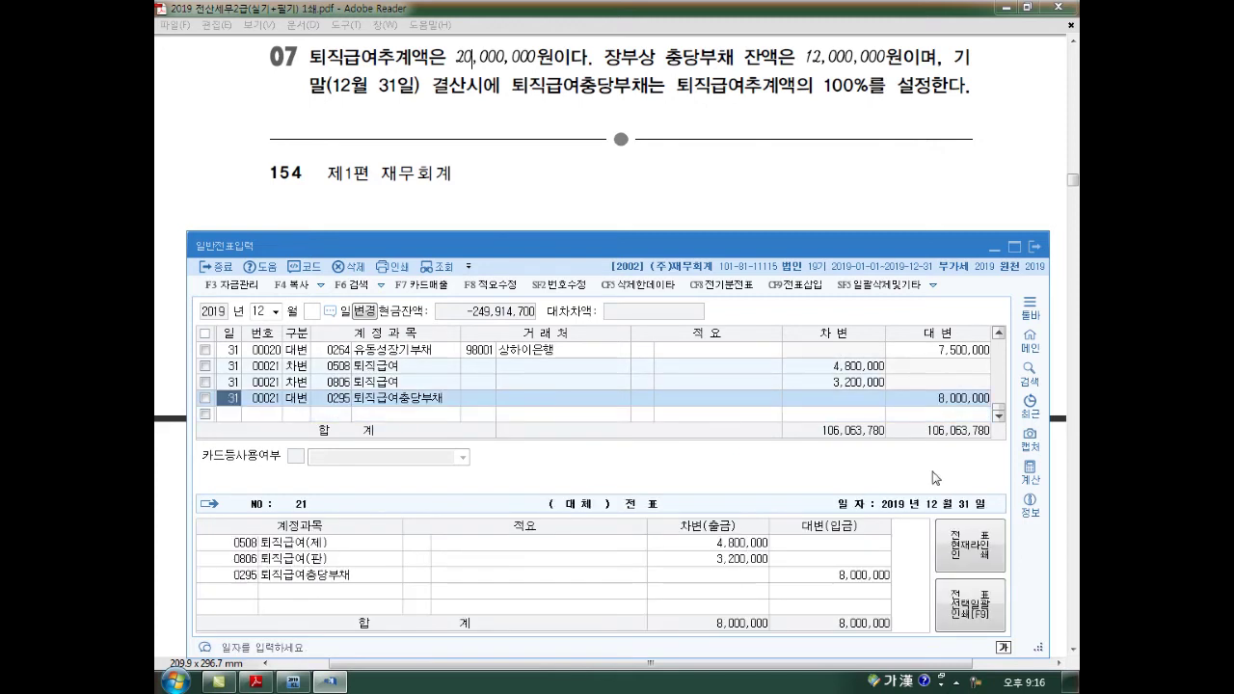
pyautogui.click(848, 367)
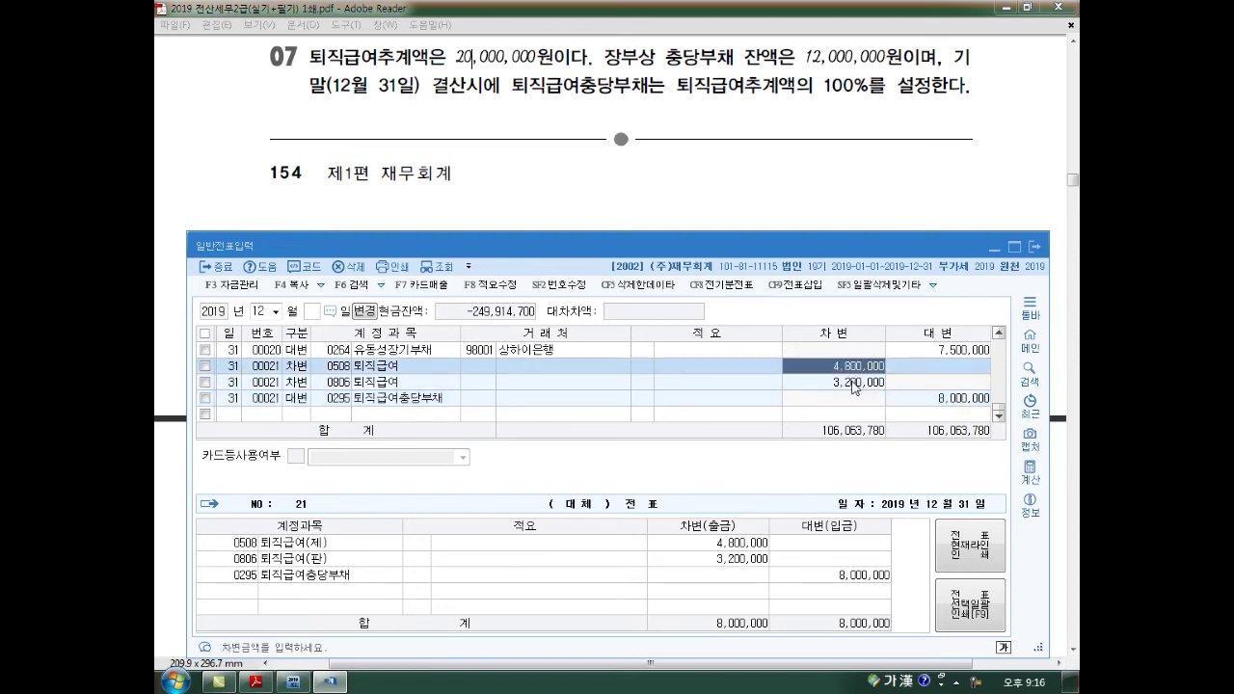
pyautogui.click(852, 384)
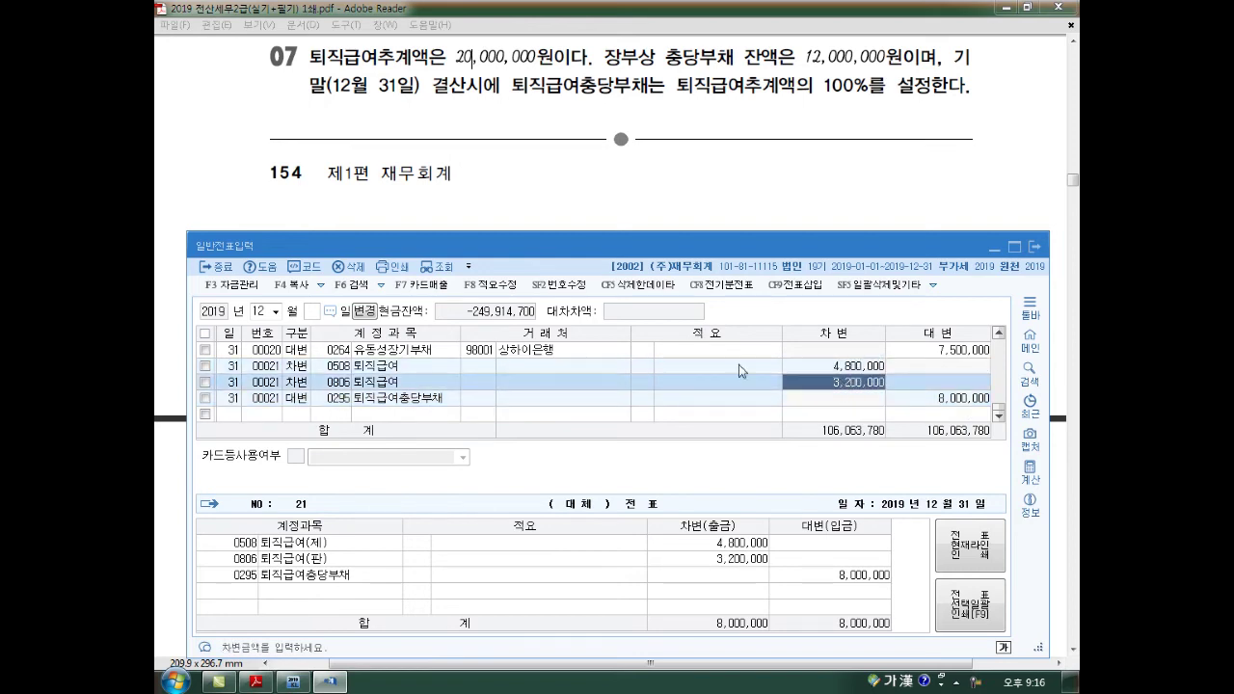
# Examine the 0508 and 0806 퇴직급여(전입액) rows in 결산자료입력 for January to December 2019, and return to the voucher's severance lines.
pyautogui.click(293, 681)
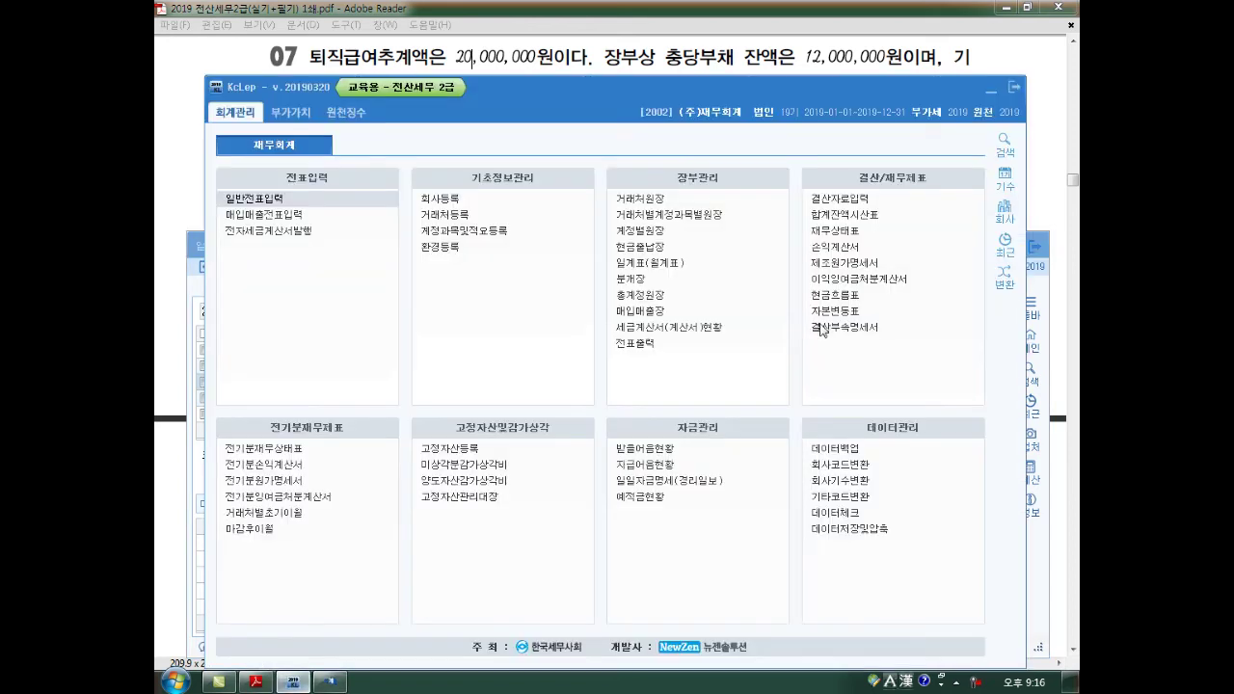
pyautogui.click(865, 203)
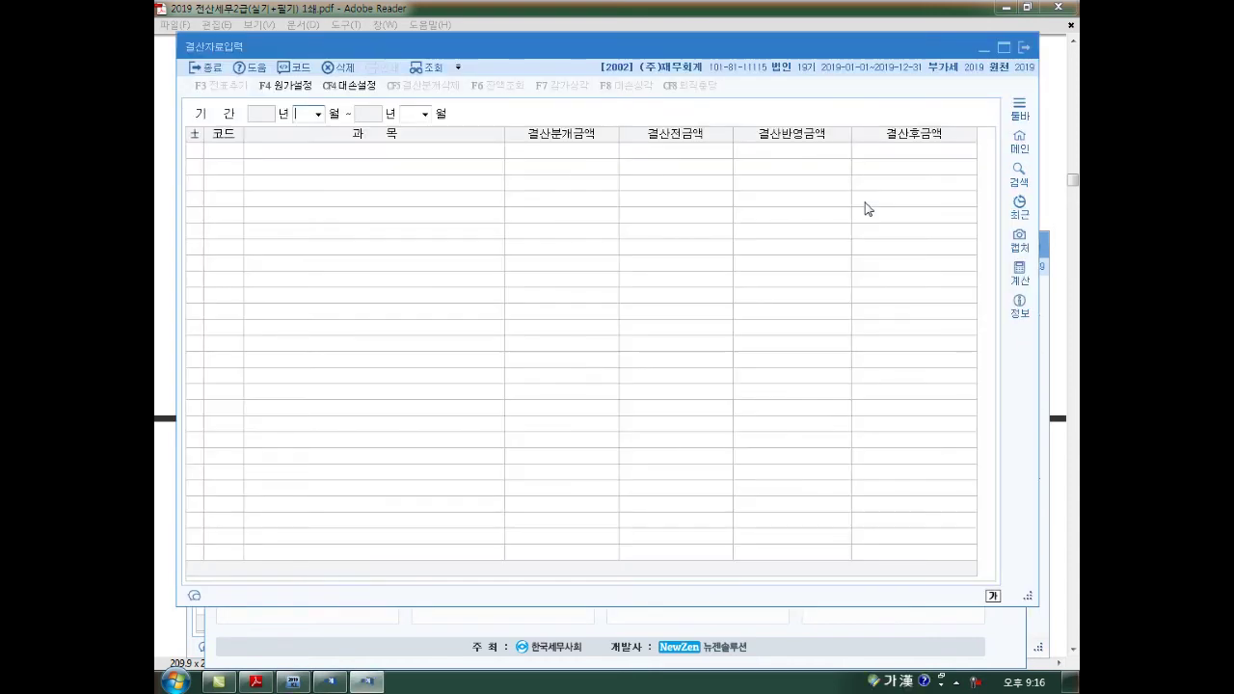
pyautogui.write('12')
pyautogui.press('Return')
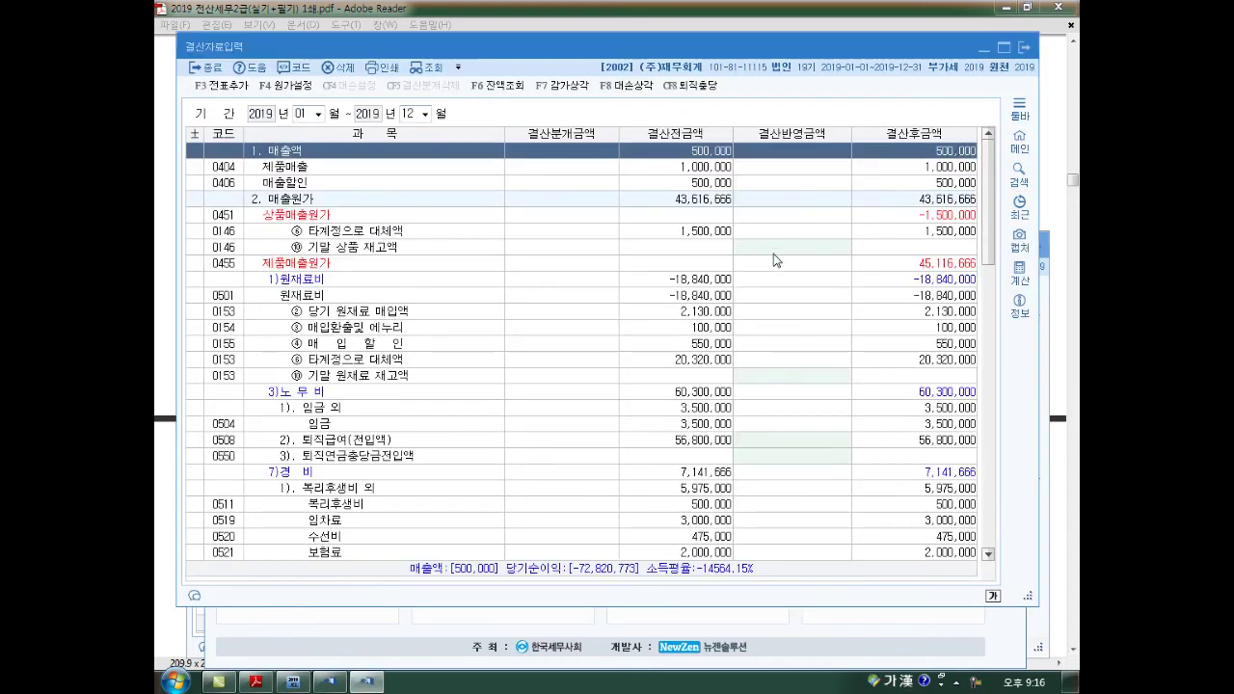
pyautogui.click(770, 441)
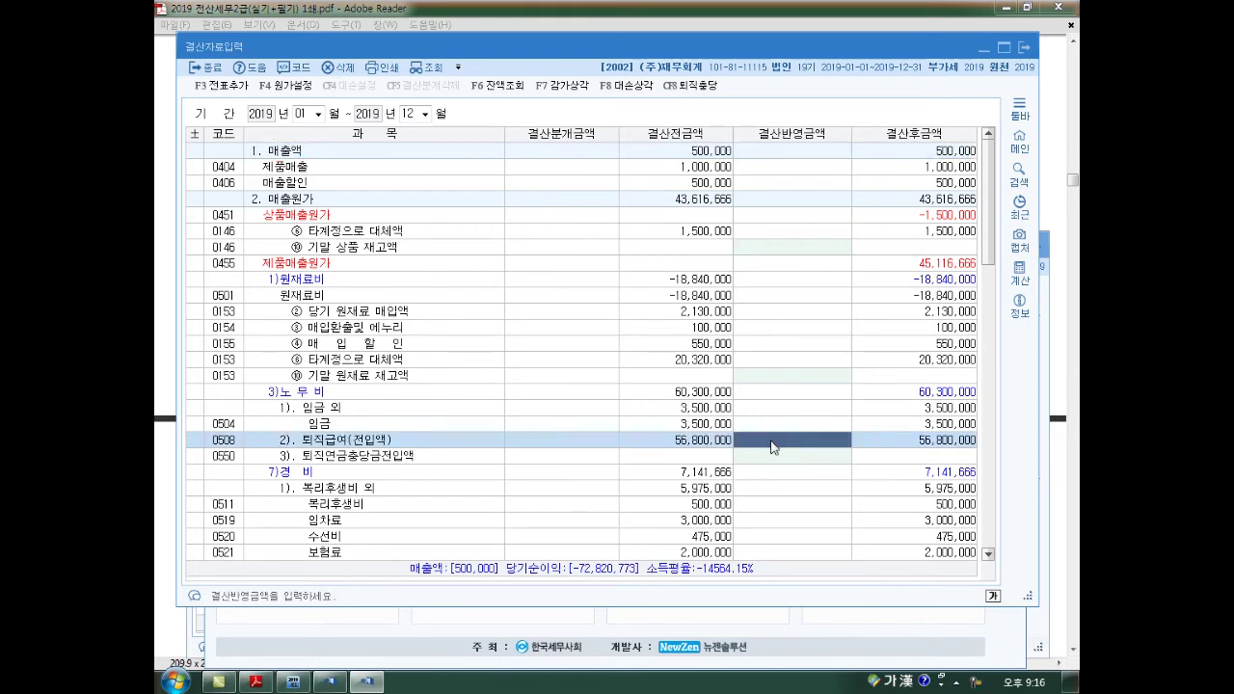
pyautogui.scroll(-8, 772, 446)
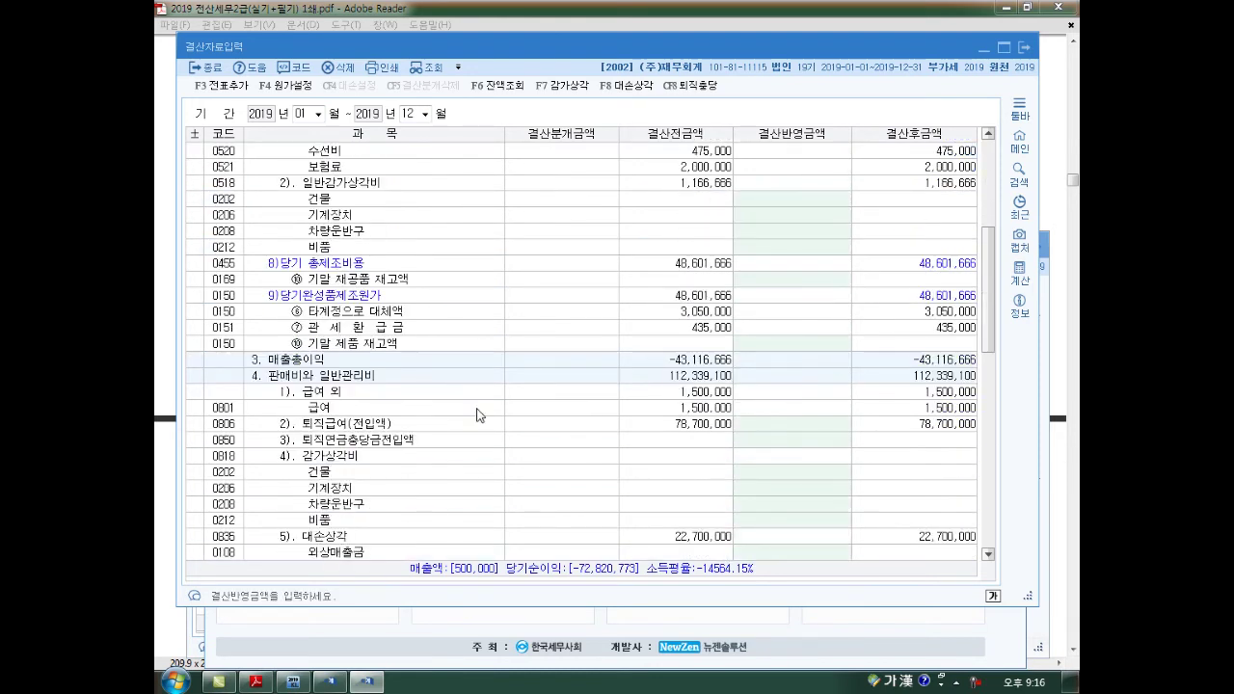
pyautogui.click(789, 425)
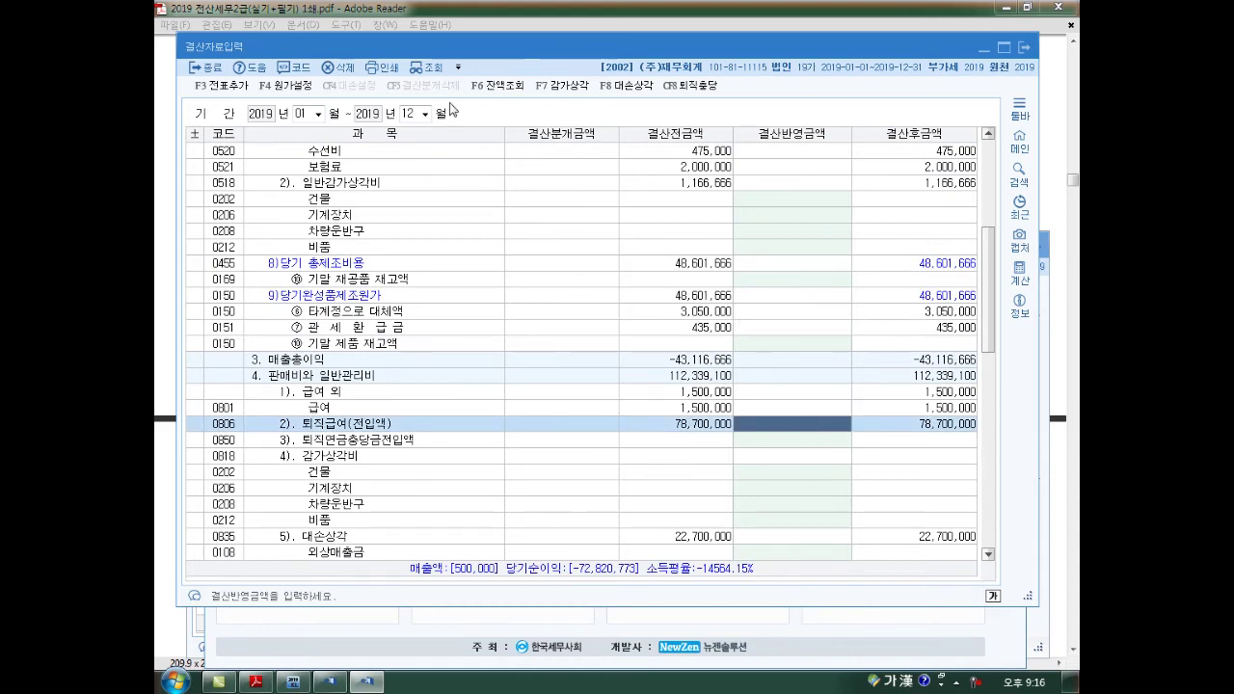
pyautogui.click(1024, 47)
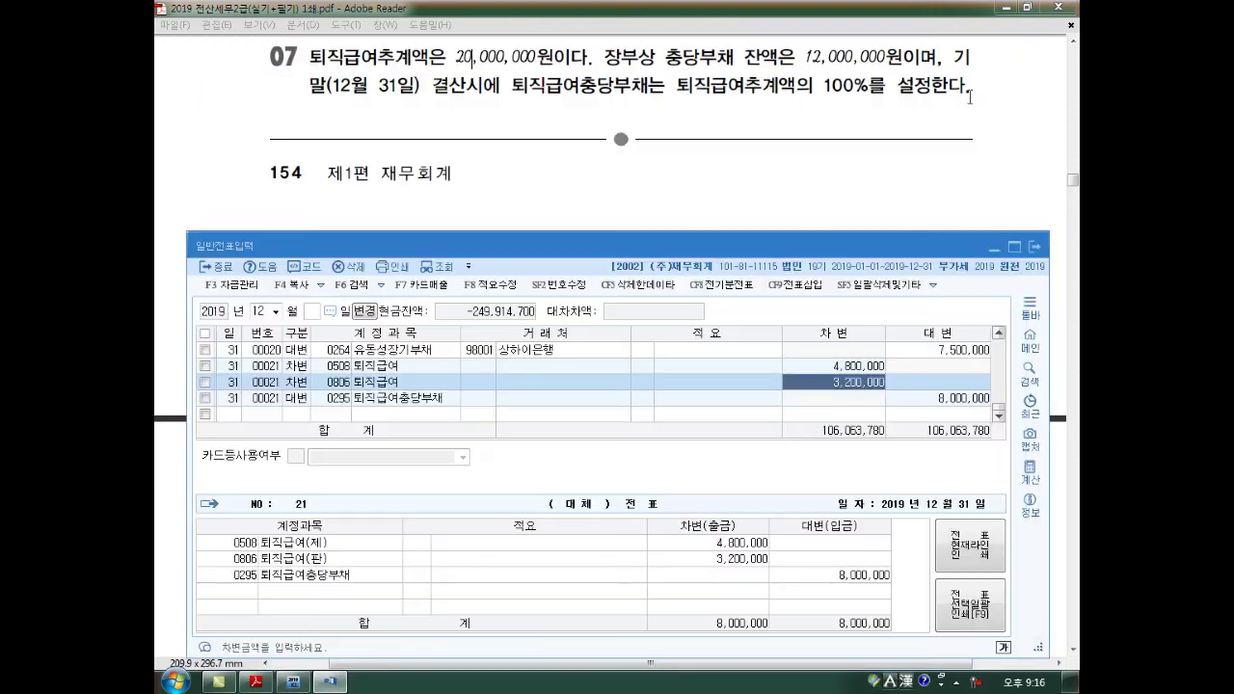
pyautogui.click(987, 91)
pyautogui.click(421, 386)
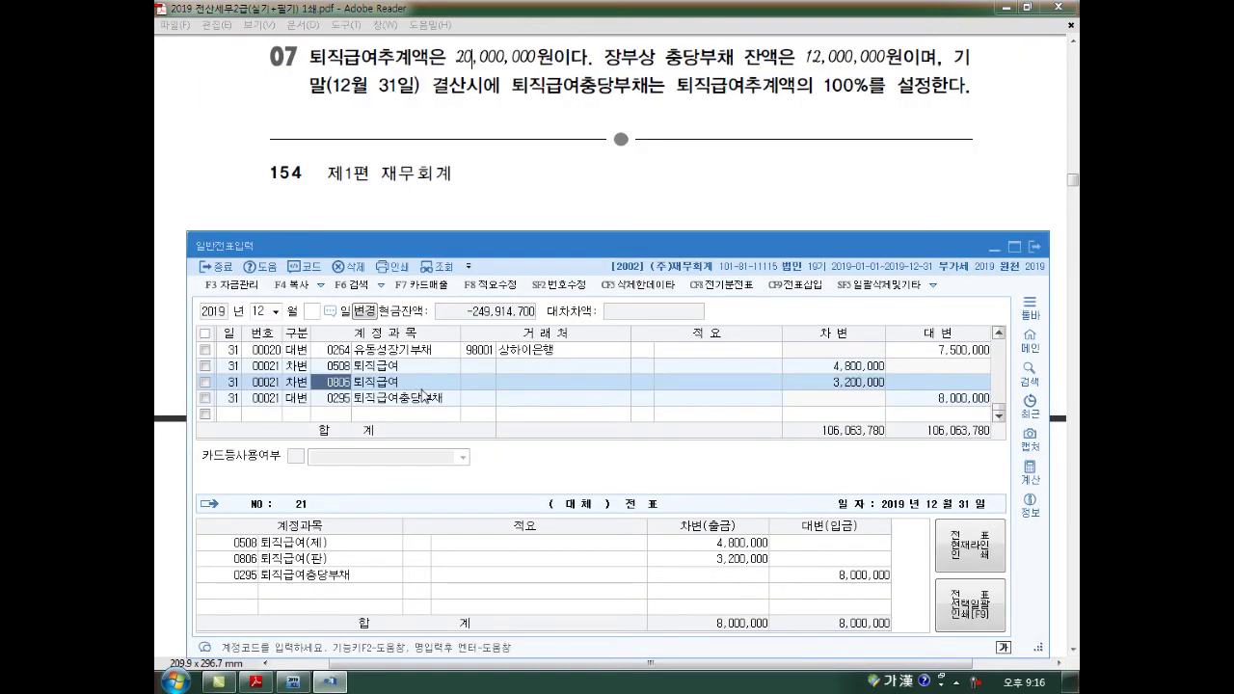
pyautogui.click(855, 369)
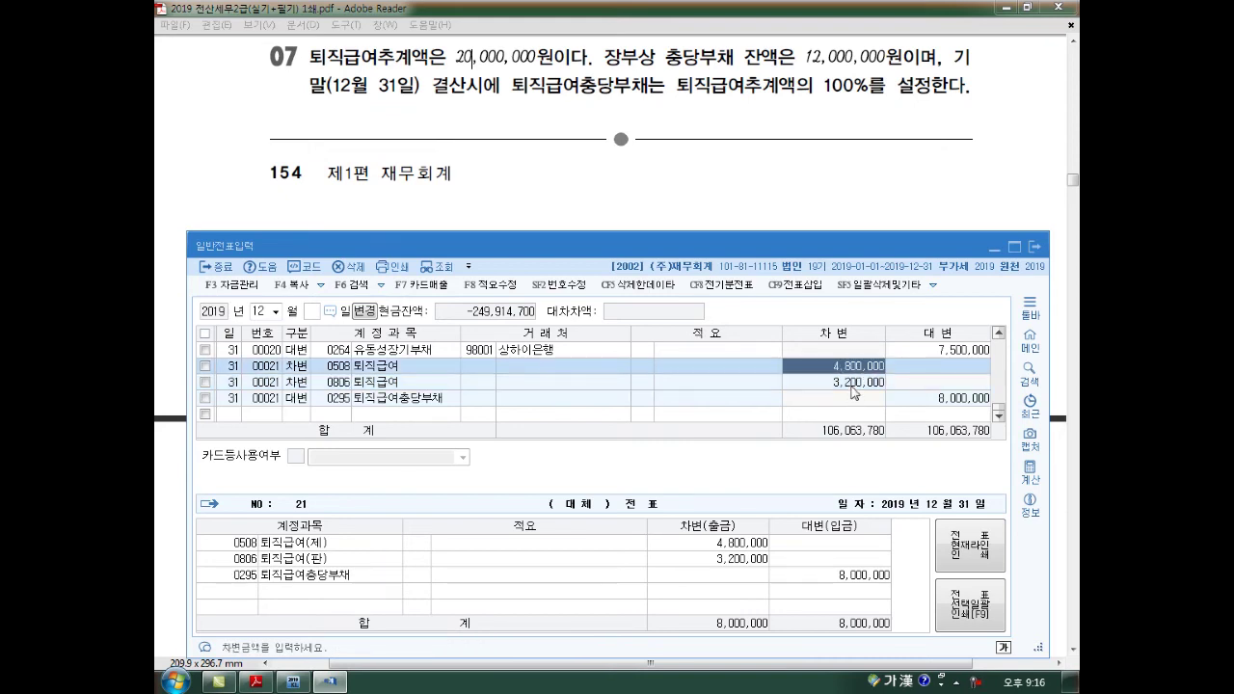
pyautogui.click(847, 382)
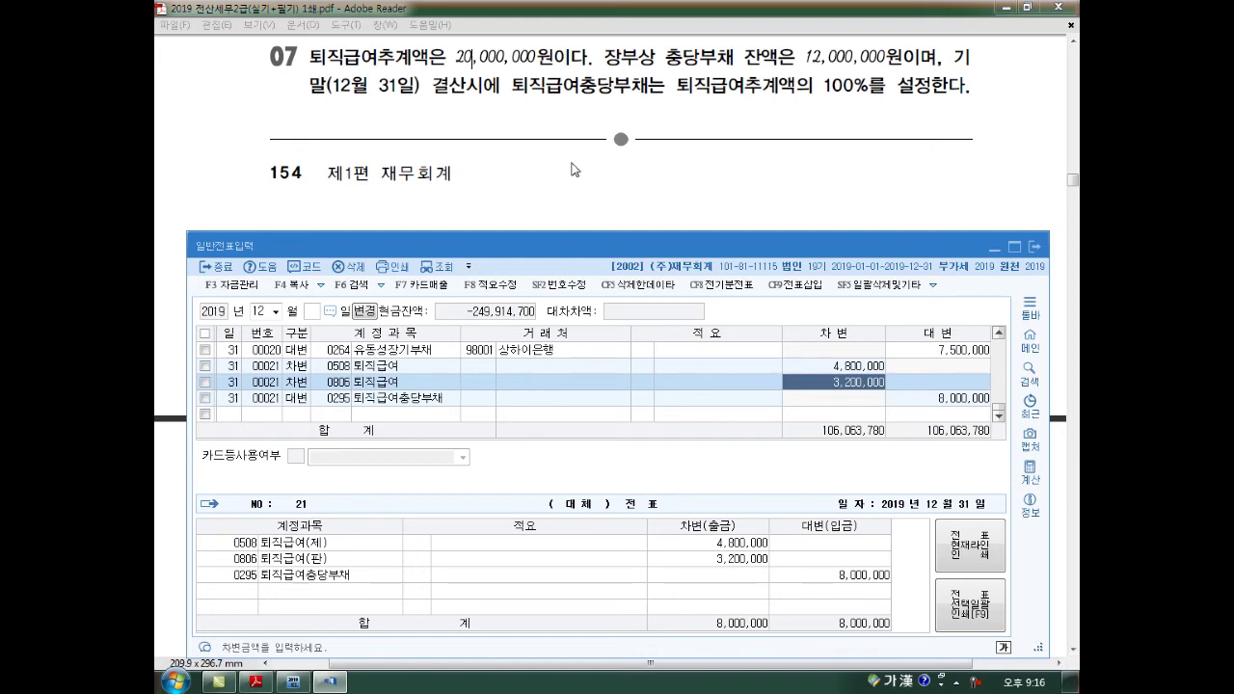
# Read problem 08 in the PDF and work out the year-end provision by annotating its 퇴직급여충당부채 account, and clear the annotations.
pyautogui.scroll(-5, 575, 169)
pyautogui.press('Return')
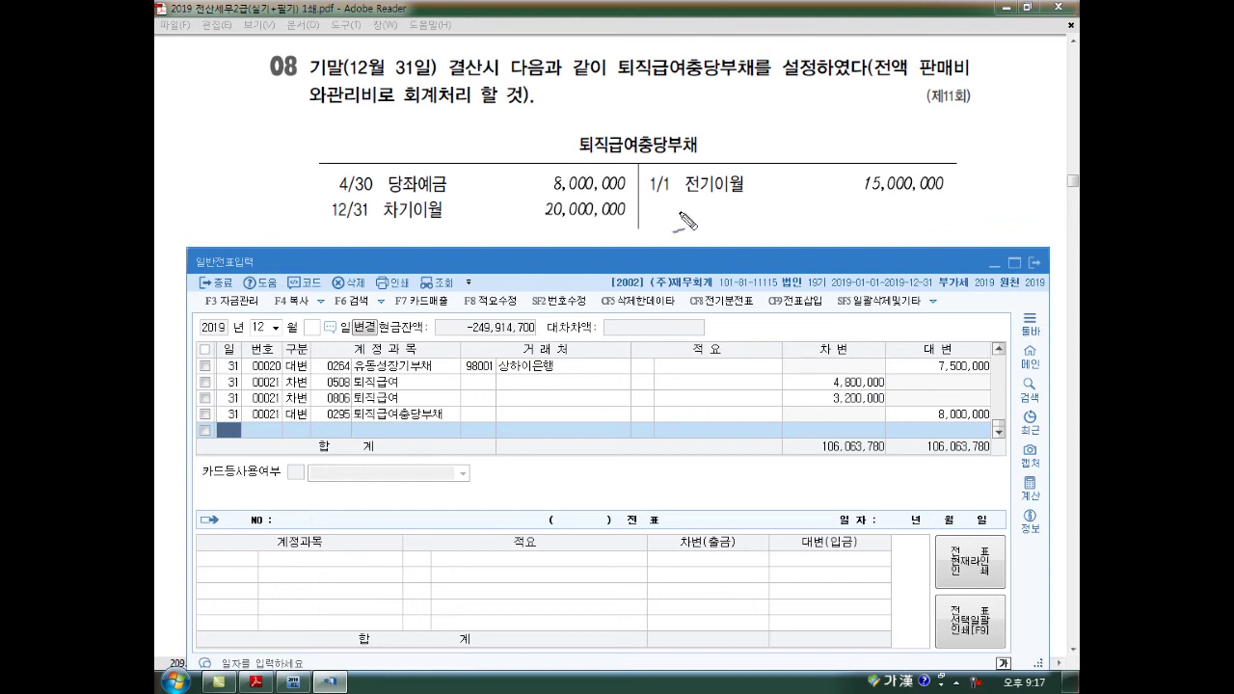
pyautogui.moveTo(695, 145); pyautogui.dragTo(694, 147)
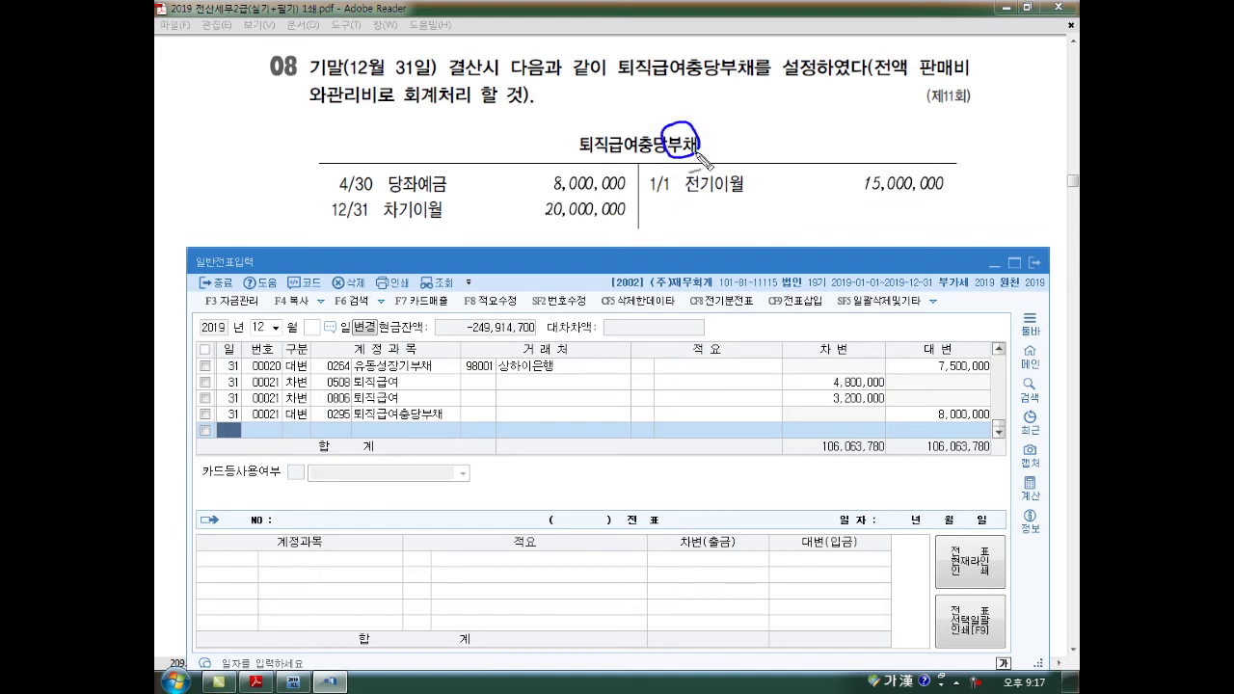
pyautogui.moveTo(863, 200)
pyautogui.mouseDown()
pyautogui.moveTo(928, 224)
pyautogui.moveTo(964, 214)
pyautogui.moveTo(916, 162)
pyautogui.moveTo(851, 199)
pyautogui.moveTo(866, 203)
pyautogui.mouseUp()
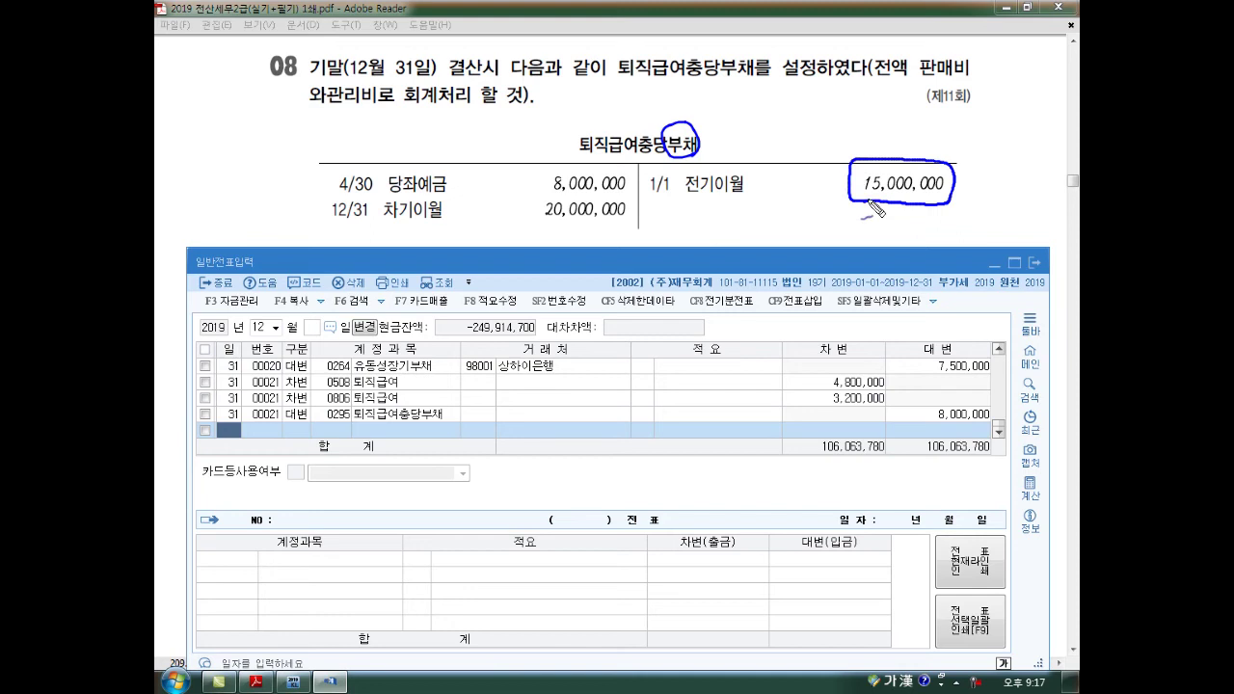
pyautogui.moveTo(543, 201); pyautogui.dragTo(625, 200)
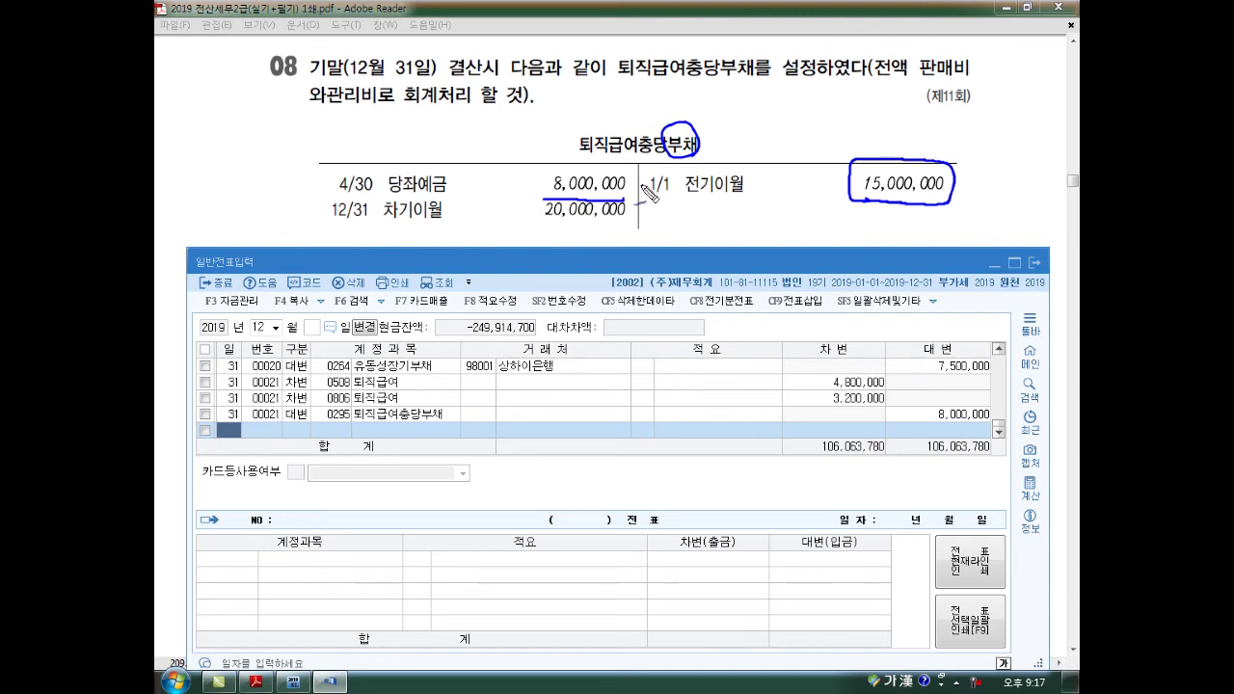
pyautogui.moveTo(628, 183); pyautogui.dragTo(638, 187)
pyautogui.moveTo(613, 227); pyautogui.dragTo(624, 224)
pyautogui.moveTo(688, 207)
pyautogui.mouseDown()
pyautogui.moveTo(702, 208)
pyautogui.moveTo(710, 237)
pyautogui.moveTo(789, 232)
pyautogui.moveTo(776, 246)
pyautogui.moveTo(579, 225)
pyautogui.moveTo(569, 239)
pyautogui.moveTo(538, 226)
pyautogui.moveTo(638, 228)
pyautogui.mouseUp()
pyautogui.click(715, 229)
pyautogui.moveTo(786, 229); pyautogui.dragTo(811, 228)
pyautogui.moveTo(799, 218)
pyautogui.mouseDown()
pyautogui.moveTo(799, 239)
pyautogui.moveTo(902, 245)
pyautogui.moveTo(914, 232)
pyautogui.mouseUp()
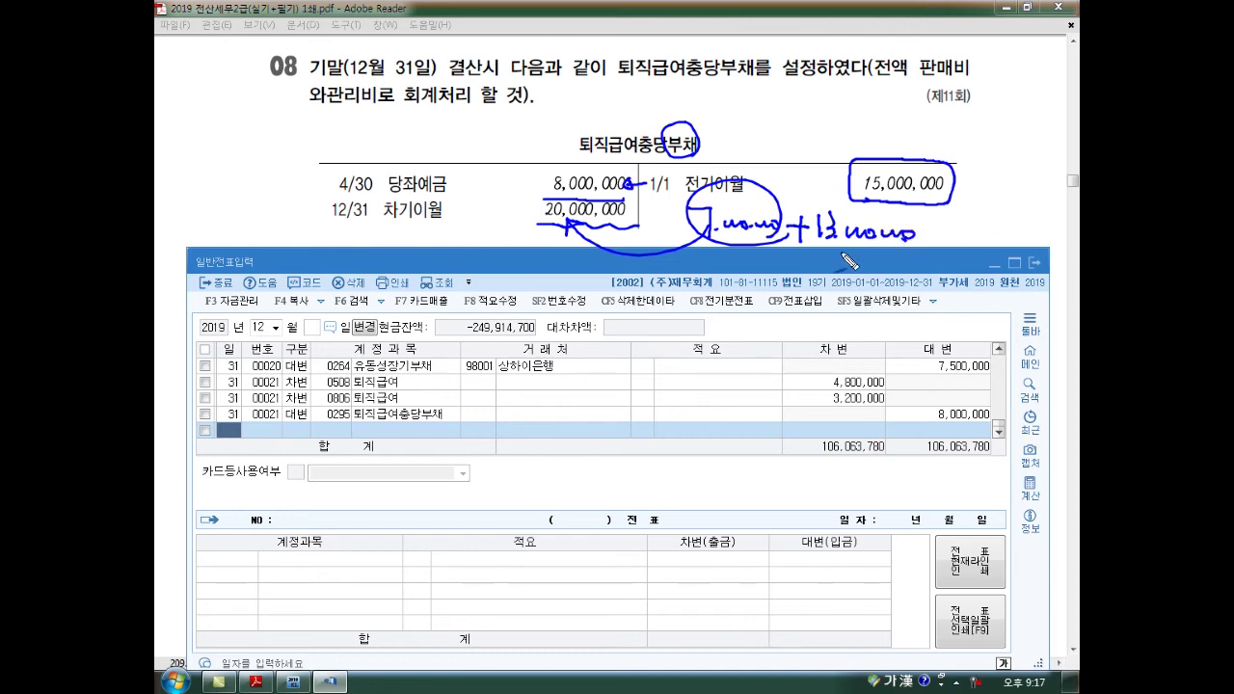
pyautogui.moveTo(679, 225); pyautogui.dragTo(914, 230)
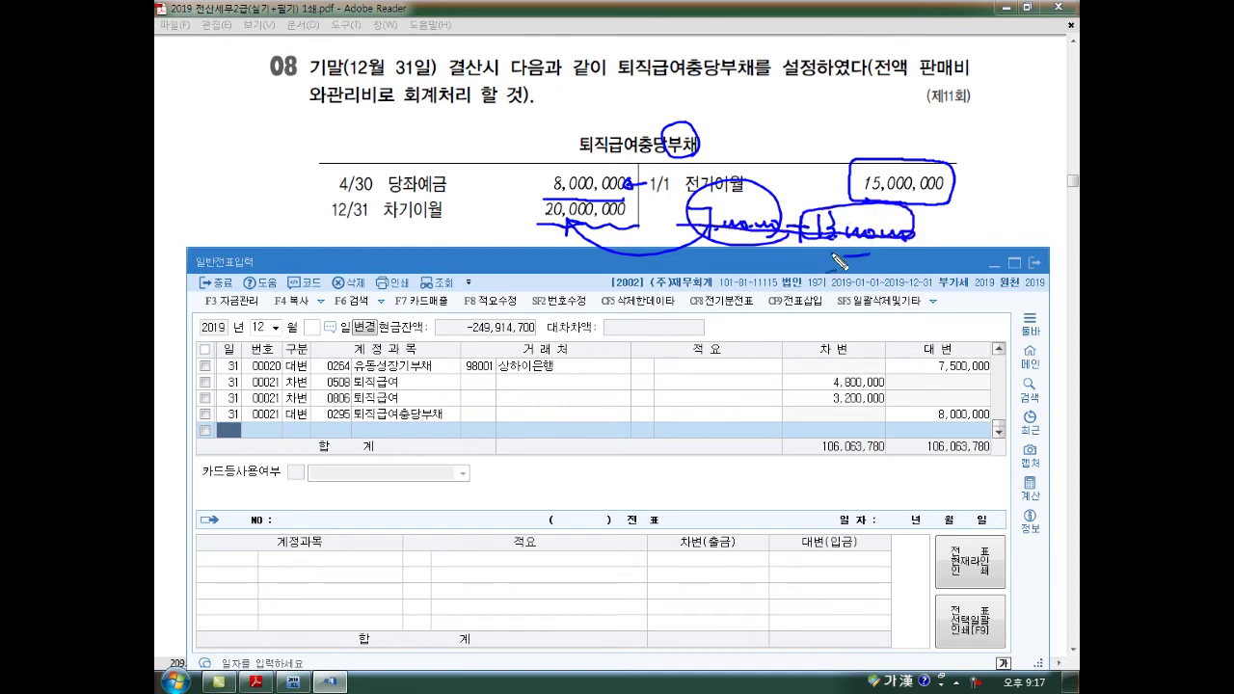
pyautogui.press('Escape')
# Add a December 31 debit line for 0806 퇴직급여 of 13,000,000 for problem 08.
pyautogui.write('31')
pyautogui.press('Return')
pyautogui.write('3')
pyautogui.press('Return')
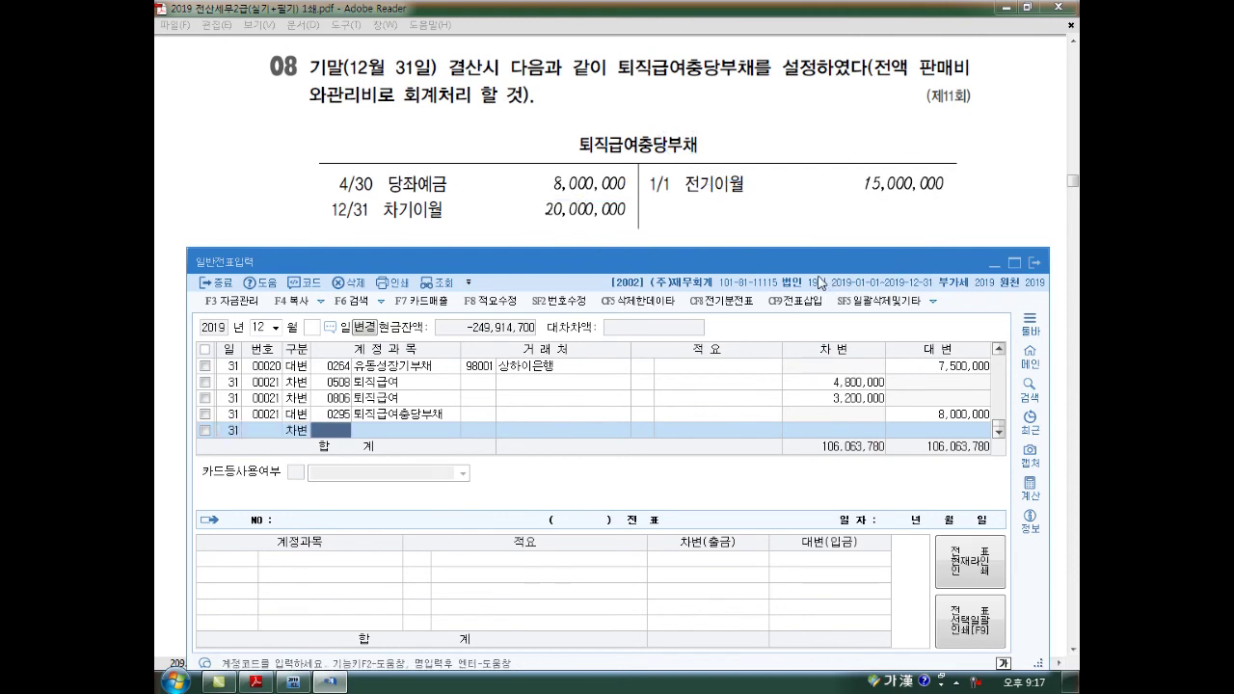
pyautogui.write('806')
pyautogui.press('Return')
pyautogui.press('Return')
pyautogui.press('Return')
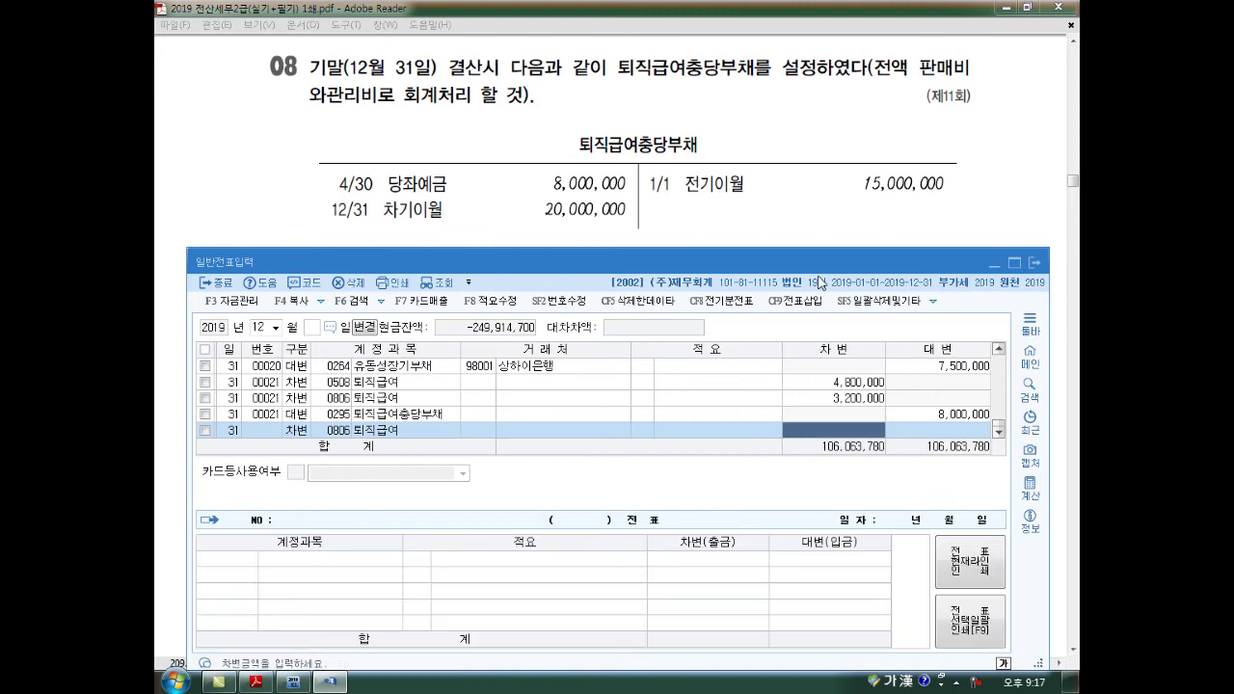
pyautogui.write('13000000')
pyautogui.press('Return')
pyautogui.press('Return')
# Balance the problem 08 entry with a credit line for 0295 퇴직급여충당부채 of 13,000,000, and move to a blank line.
pyautogui.write('4')
pyautogui.press('Return')
pyautogui.write('295')
pyautogui.press('Return')
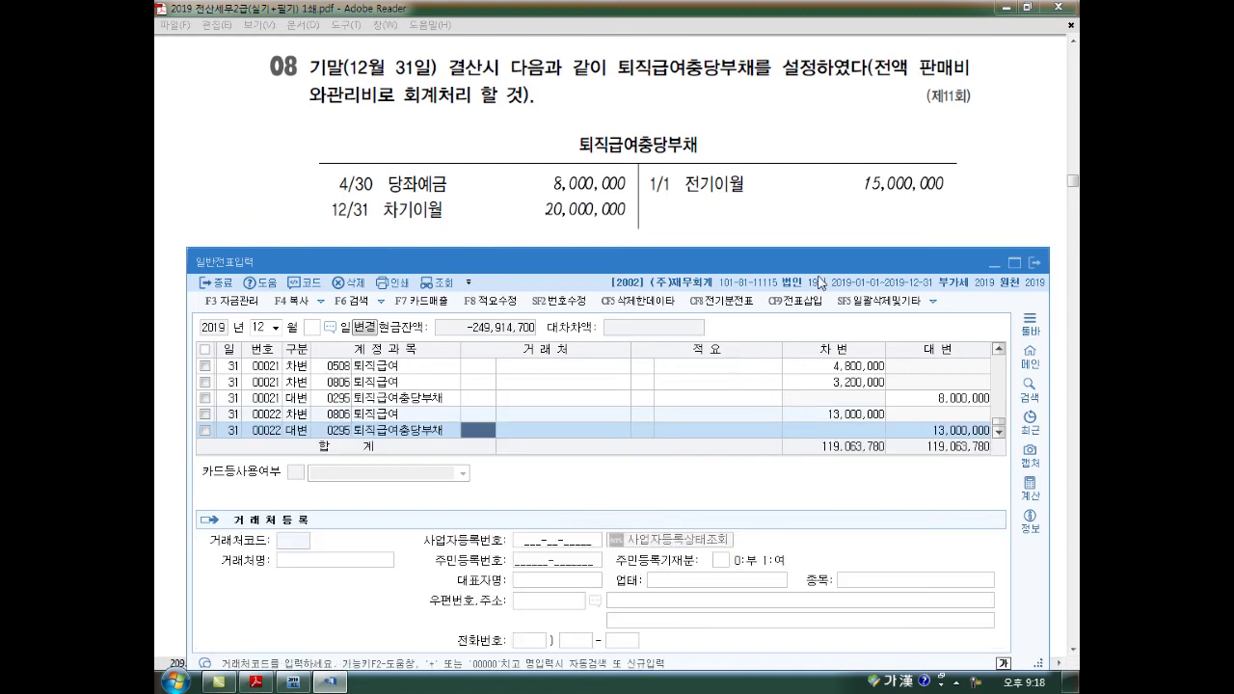
pyautogui.press('Up')
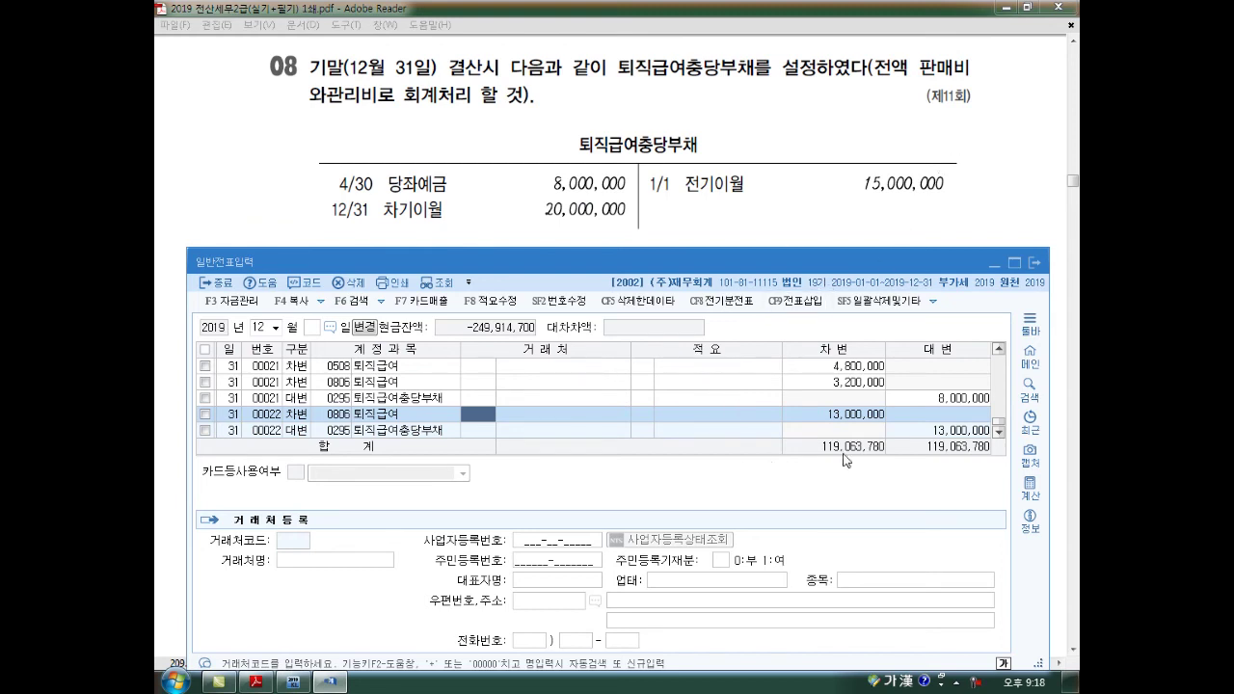
pyautogui.click(850, 420)
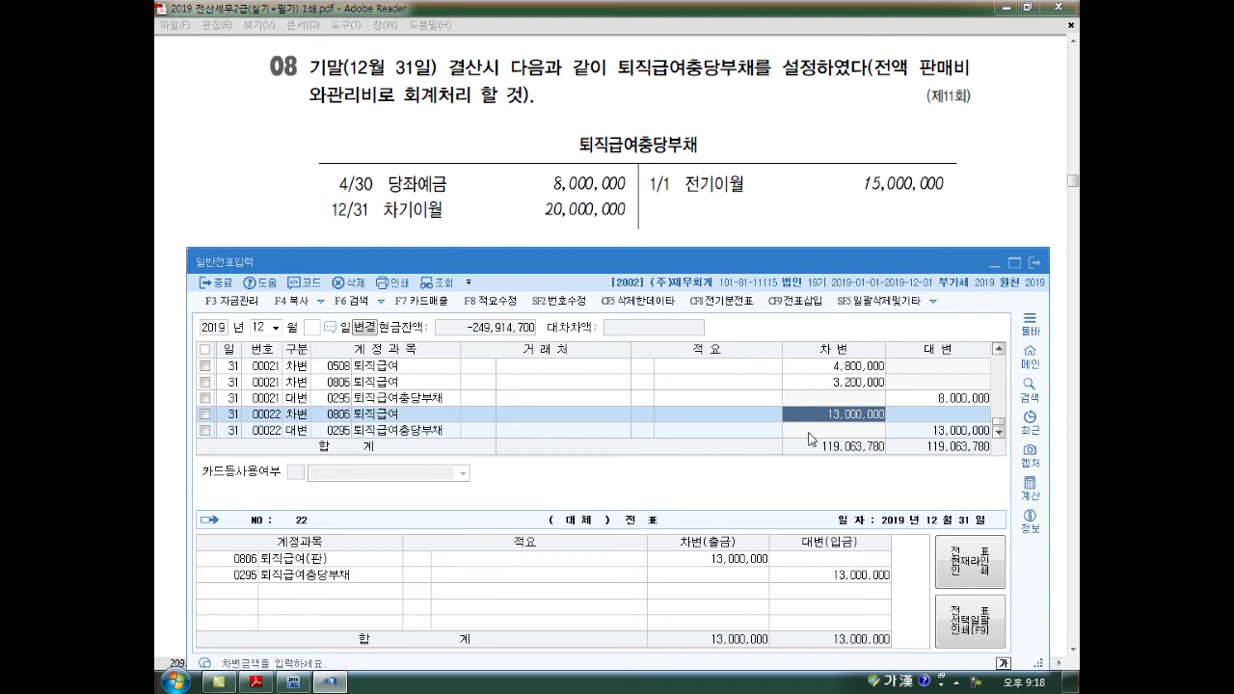
pyautogui.click(587, 436)
pyautogui.press('Down')
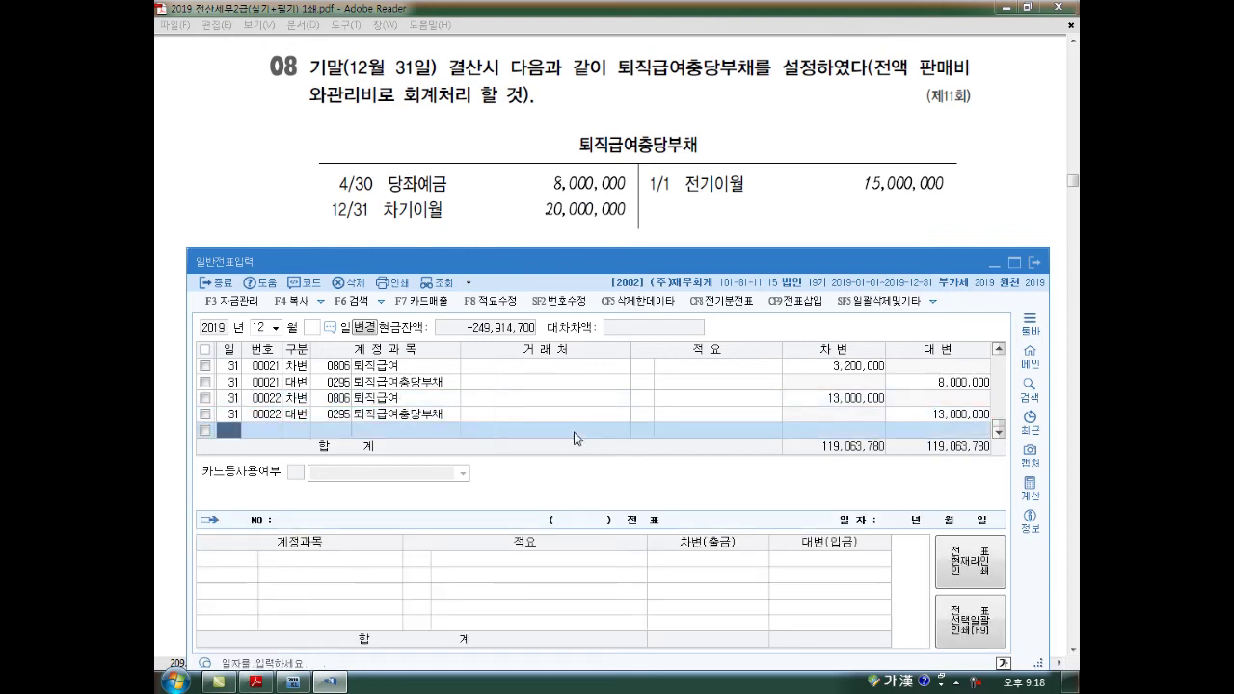
# Read problem 09 in the PDF, mark the 70,000,000 balance and 60%/40% split, and write out the production staff's 6,000,000 provision calculation.
pyautogui.scroll(-5, 576, 438)
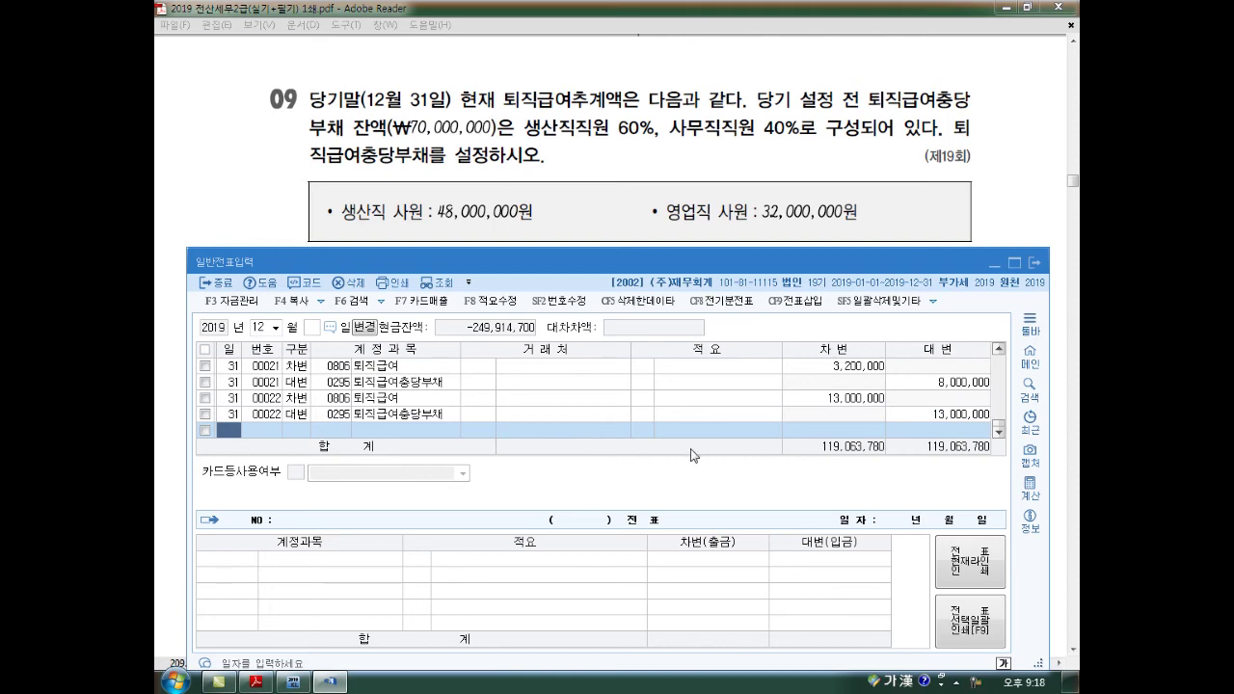
pyautogui.moveTo(652, 153)
pyautogui.mouseDown()
pyautogui.moveTo(660, 106)
pyautogui.moveTo(648, 141)
pyautogui.mouseUp()
pyautogui.moveTo(794, 144); pyautogui.dragTo(791, 135)
pyautogui.moveTo(396, 152); pyautogui.dragTo(501, 154)
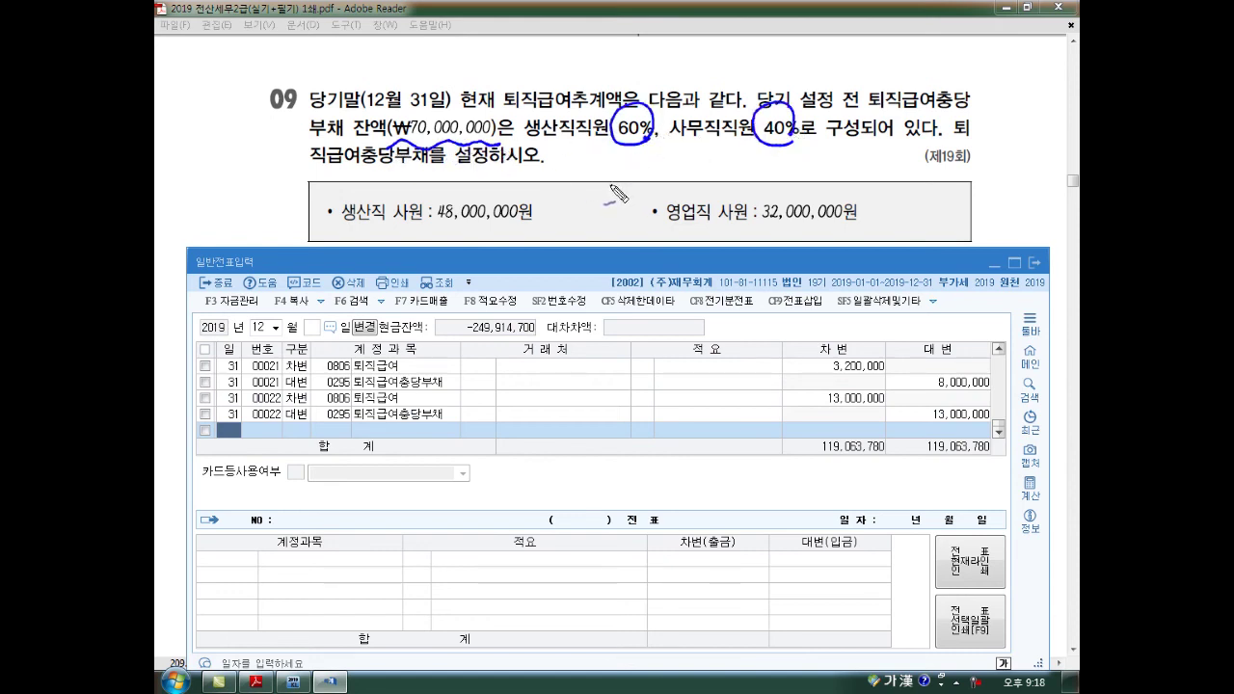
pyautogui.moveTo(436, 225)
pyautogui.mouseDown()
pyautogui.moveTo(525, 223)
pyautogui.moveTo(473, 198)
pyautogui.moveTo(436, 224)
pyautogui.mouseUp()
pyautogui.moveTo(508, 345)
pyautogui.mouseDown()
pyautogui.moveTo(488, 360)
pyautogui.moveTo(538, 376)
pyautogui.moveTo(593, 362)
pyautogui.mouseUp()
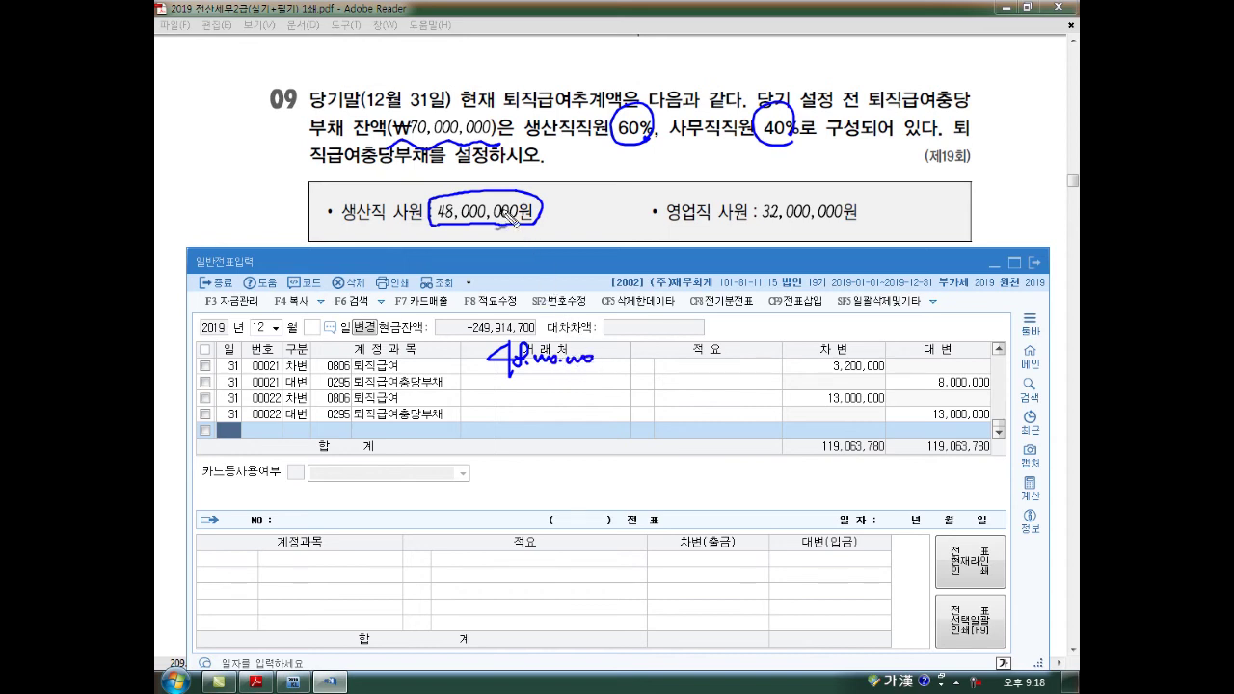
pyautogui.moveTo(483, 154); pyautogui.dragTo(483, 187)
pyautogui.moveTo(476, 176); pyautogui.dragTo(490, 176)
pyautogui.moveTo(603, 363); pyautogui.dragTo(618, 363)
pyautogui.moveTo(640, 347)
pyautogui.mouseDown()
pyautogui.moveTo(640, 381)
pyautogui.moveTo(667, 364)
pyautogui.moveTo(776, 358)
pyautogui.moveTo(779, 347)
pyautogui.moveTo(776, 372)
pyautogui.moveTo(839, 364)
pyautogui.mouseUp()
# Circle the sales staff's 32,000,000 estimate, write out their provision calculation using the 40% share, and clear the annotations.
pyautogui.moveTo(760, 230)
pyautogui.mouseDown()
pyautogui.moveTo(866, 227)
pyautogui.moveTo(744, 237)
pyautogui.mouseUp()
pyautogui.moveTo(490, 397)
pyautogui.mouseDown()
pyautogui.moveTo(501, 416)
pyautogui.moveTo(639, 406)
pyautogui.mouseUp()
pyautogui.moveTo(515, 147)
pyautogui.mouseDown()
pyautogui.moveTo(395, 130)
pyautogui.moveTo(511, 144)
pyautogui.mouseUp()
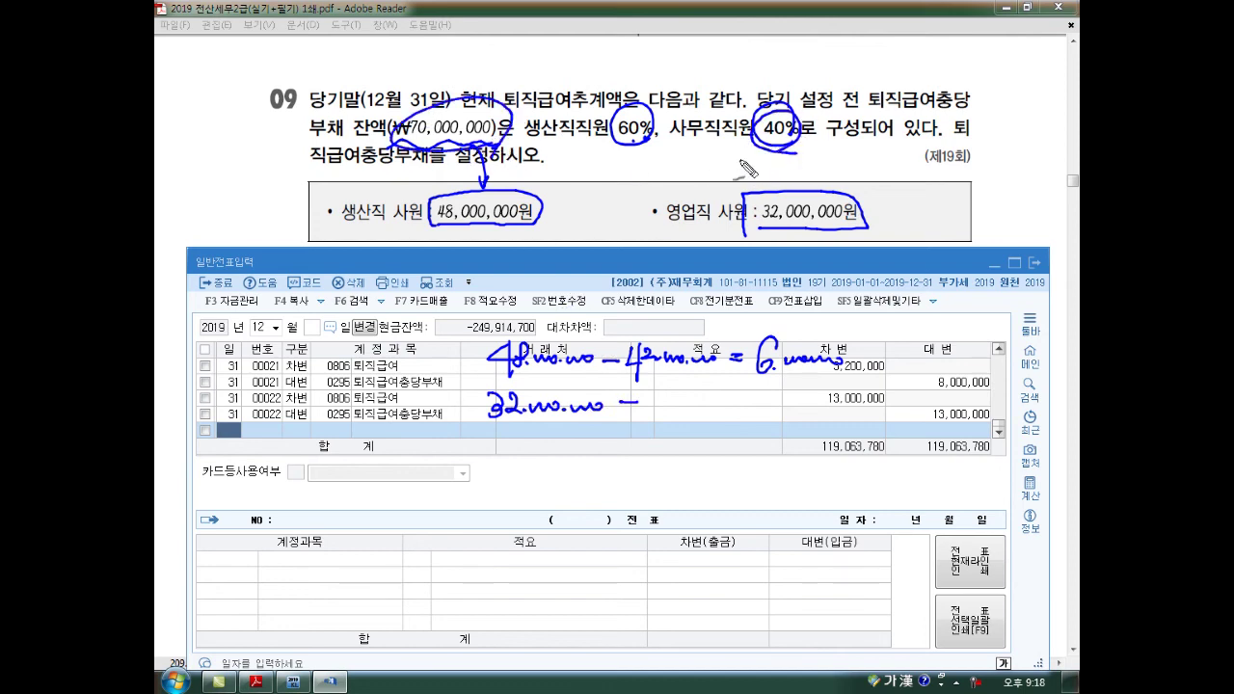
pyautogui.moveTo(640, 397)
pyautogui.mouseDown()
pyautogui.moveTo(659, 413)
pyautogui.moveTo(802, 411)
pyautogui.moveTo(792, 430)
pyautogui.moveTo(837, 416)
pyautogui.moveTo(867, 400)
pyautogui.moveTo(781, 378)
pyautogui.moveTo(848, 328)
pyautogui.moveTo(766, 432)
pyautogui.moveTo(841, 449)
pyautogui.mouseUp()
pyautogui.press('Escape')
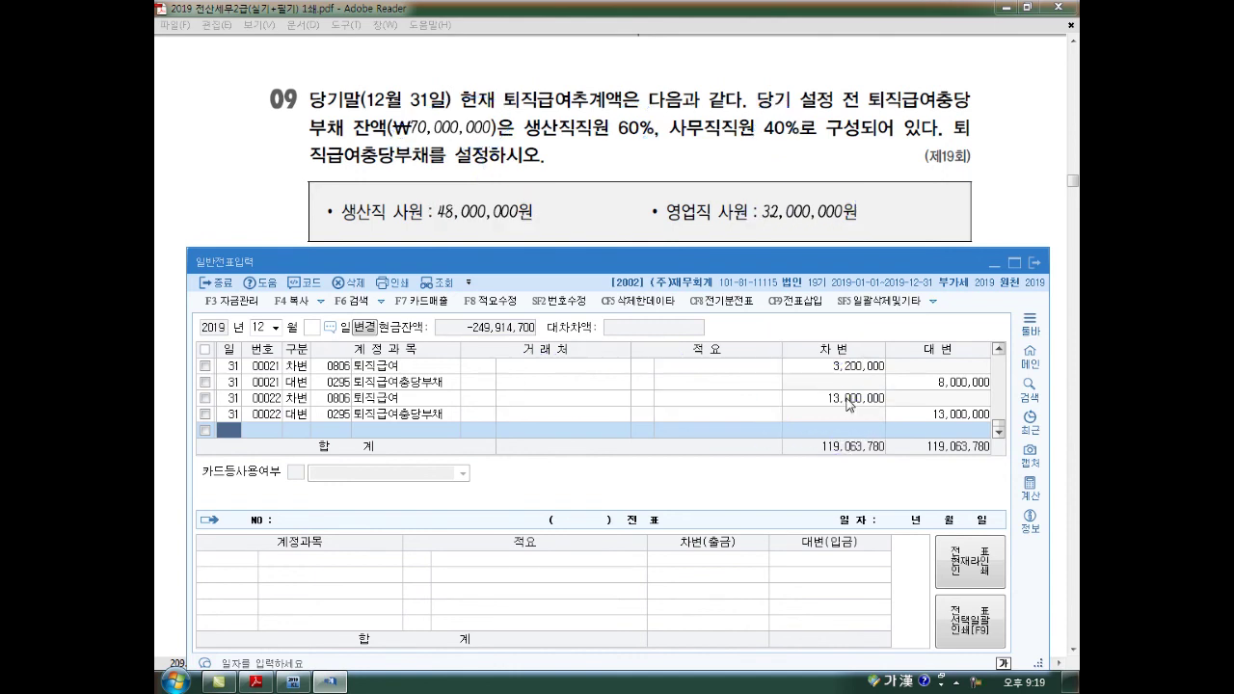
# Add a December 31 debit line for 0508 퇴직급여 of 6,000,000 for problem 09.
pyautogui.write('31')
pyautogui.press('Return')
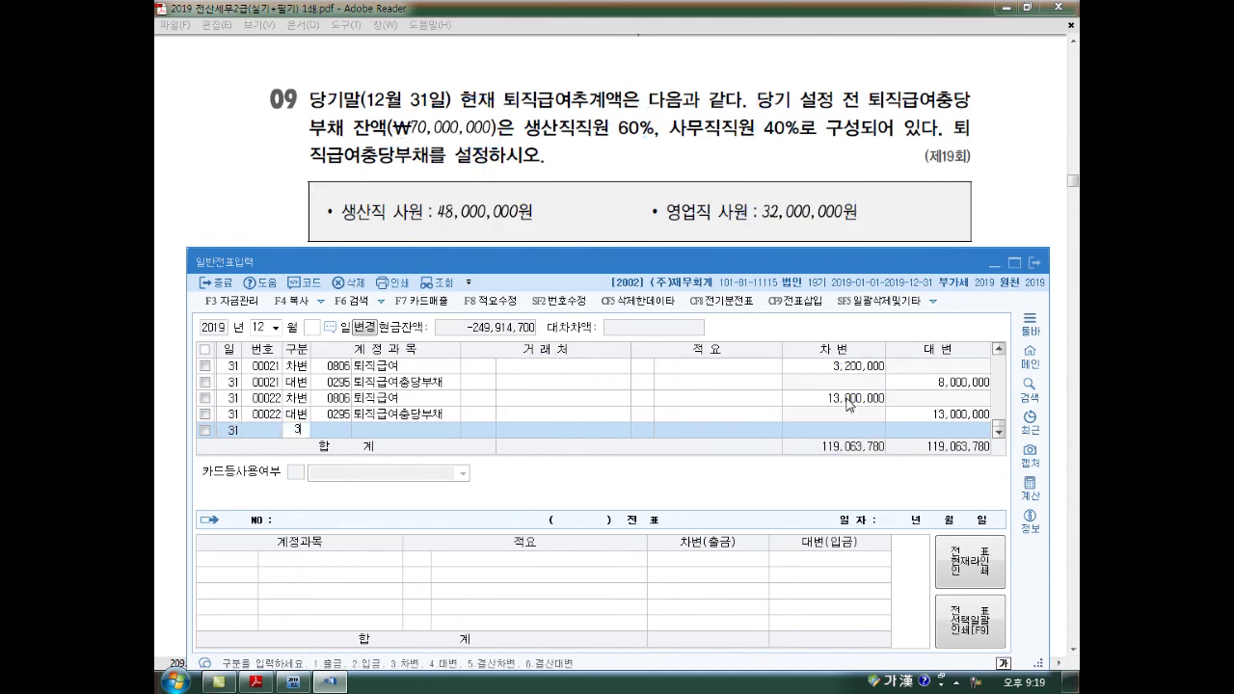
pyautogui.write('3')
pyautogui.press('Return')
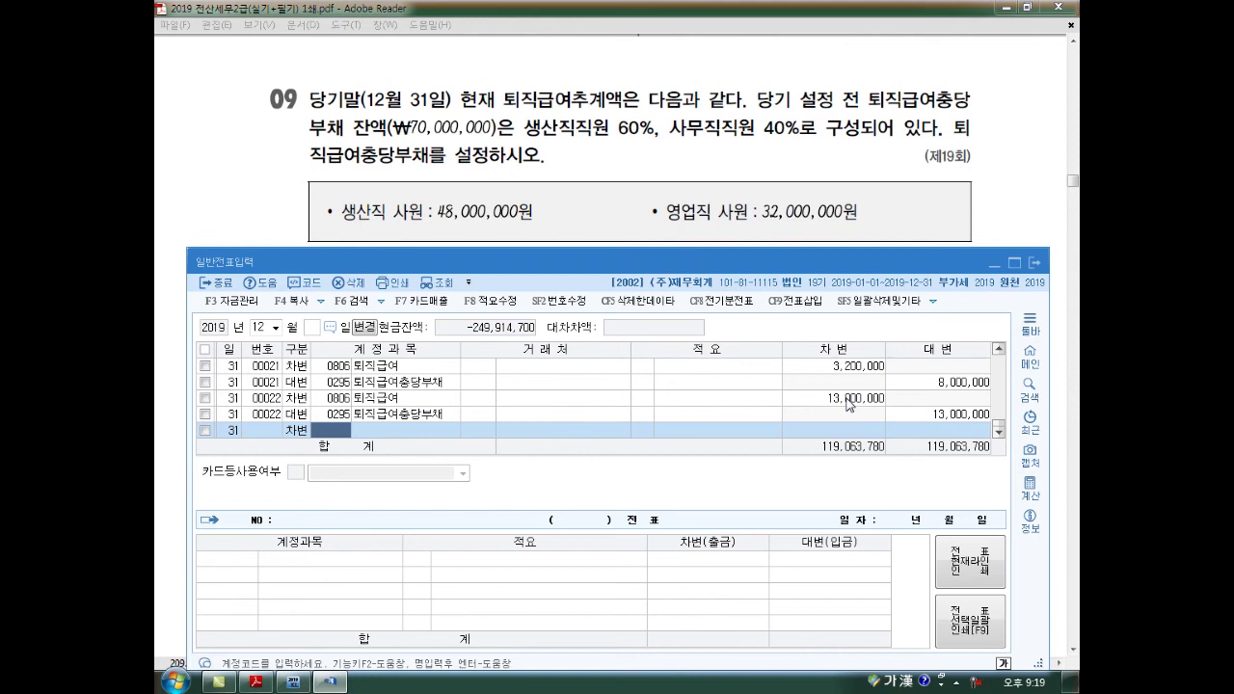
pyautogui.write('508')
pyautogui.press('Return')
pyautogui.press('Return')
pyautogui.press('Return')
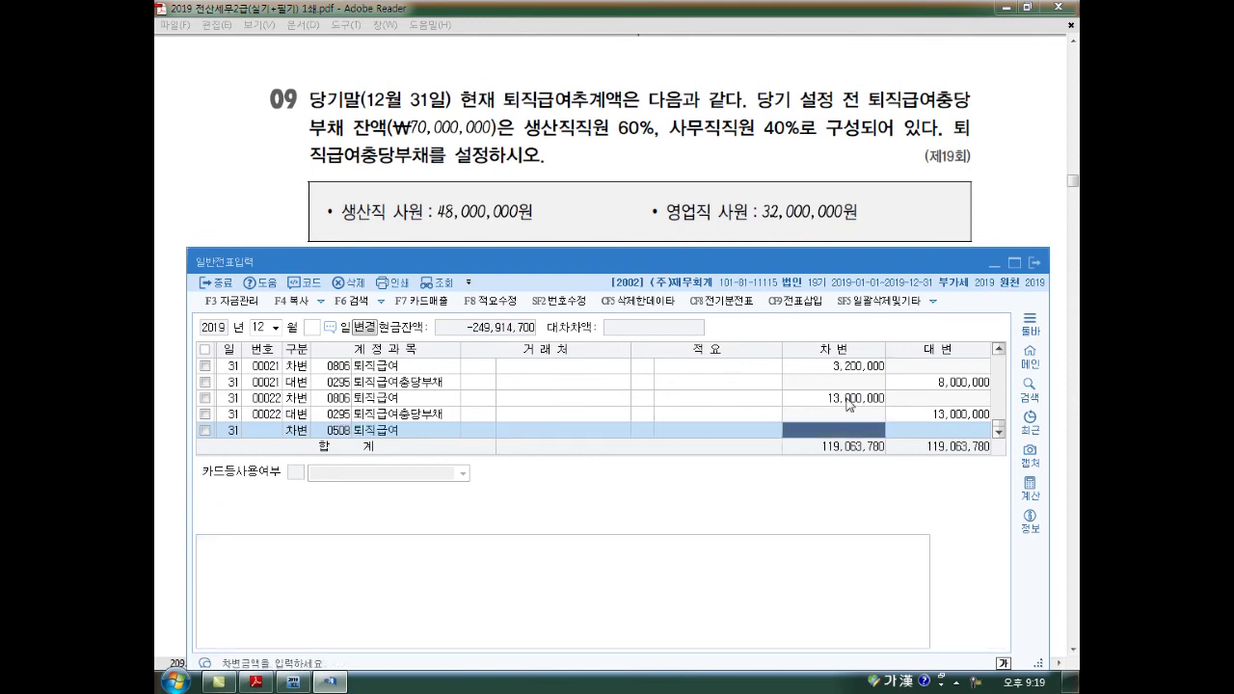
pyautogui.write('6,000,000')
pyautogui.press('Return')
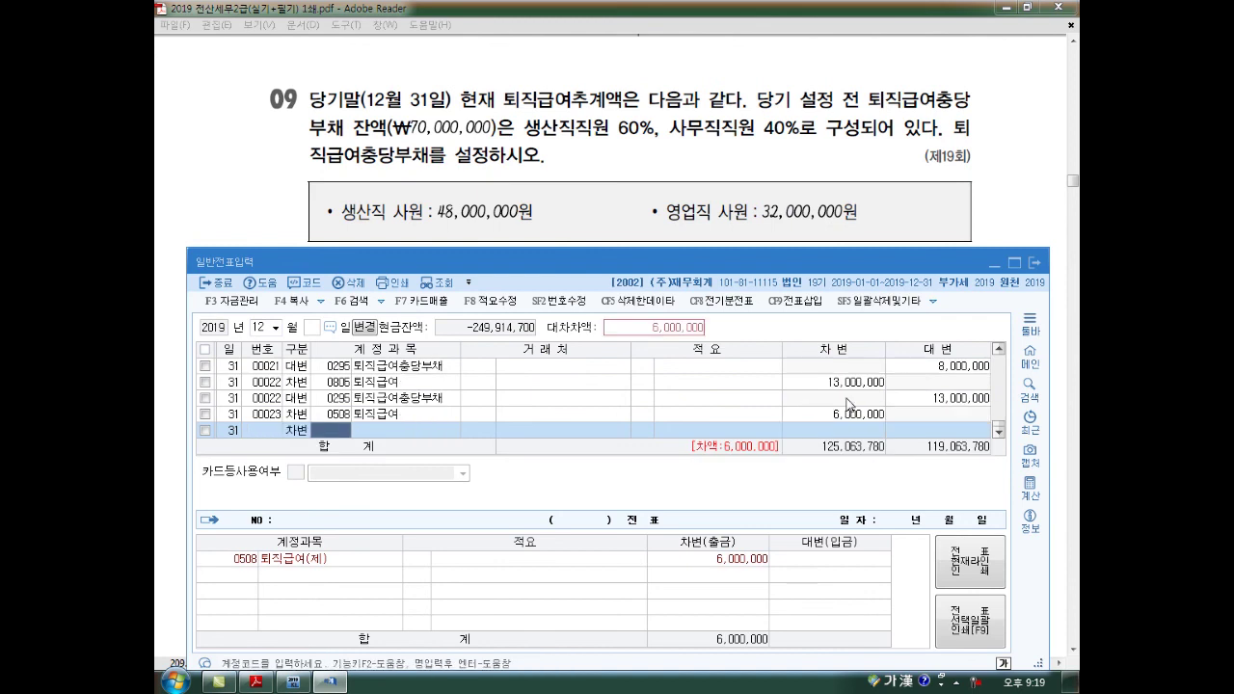
# Add a second debit line to the problem 09 entry for 0806 퇴직급여 of 4,000,000.
pyautogui.write('806')
pyautogui.press('Return')
pyautogui.press('Return')
pyautogui.press('Return')
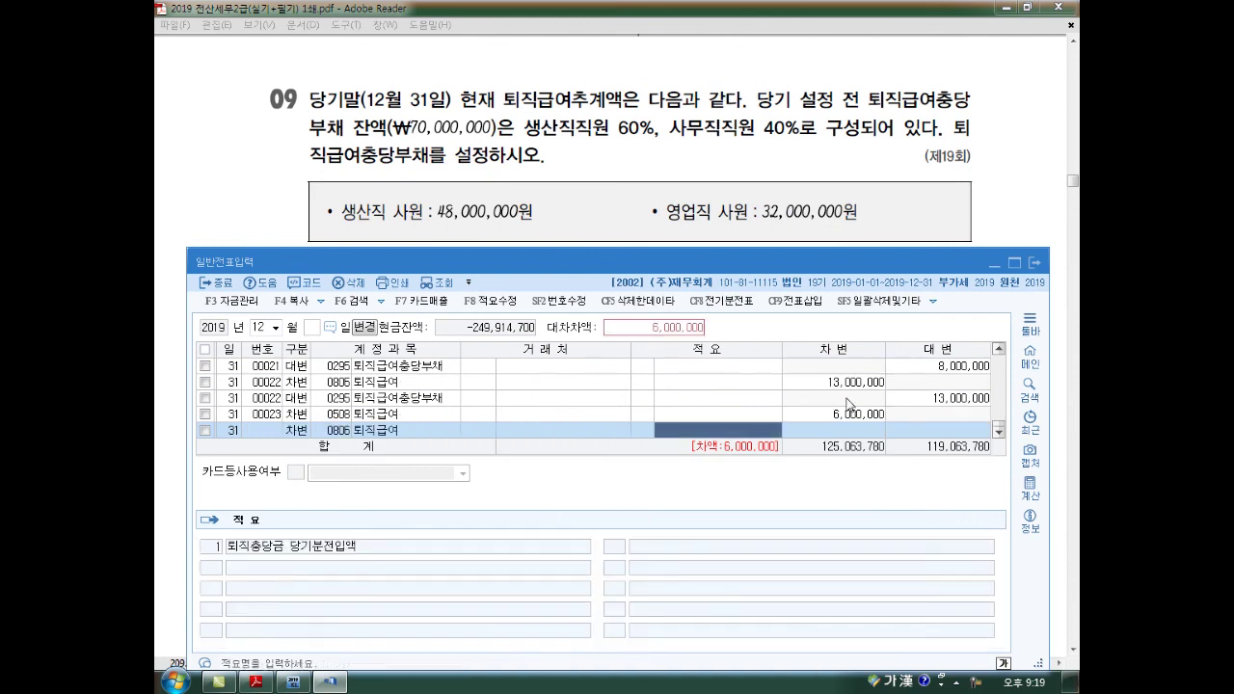
pyautogui.write('4,000,000')
pyautogui.press('Return')
# Balance the problem 09 entry with a credit line for 0295 퇴직급여충당부채 of 10,000,000, and move to a blank line.
pyautogui.write('4')
pyautogui.press('Return')
pyautogui.write('295')
pyautogui.press('Return')
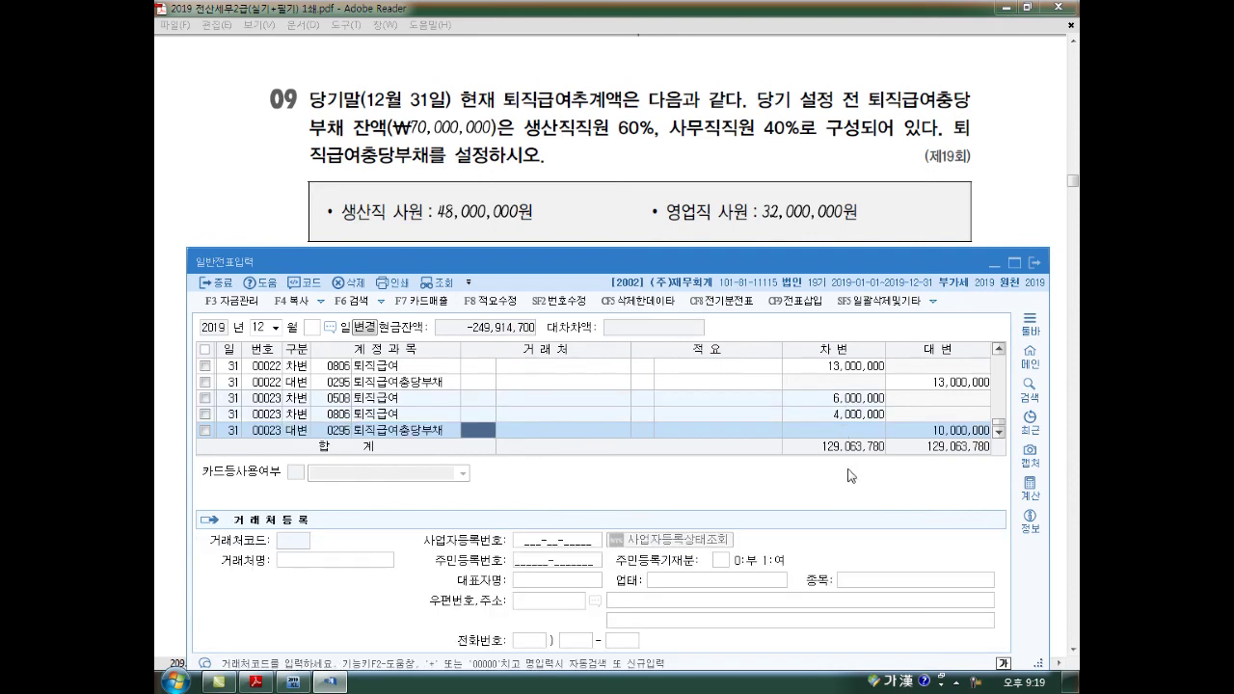
pyautogui.press('Return')
pyautogui.press('Return')
pyautogui.press('Return')
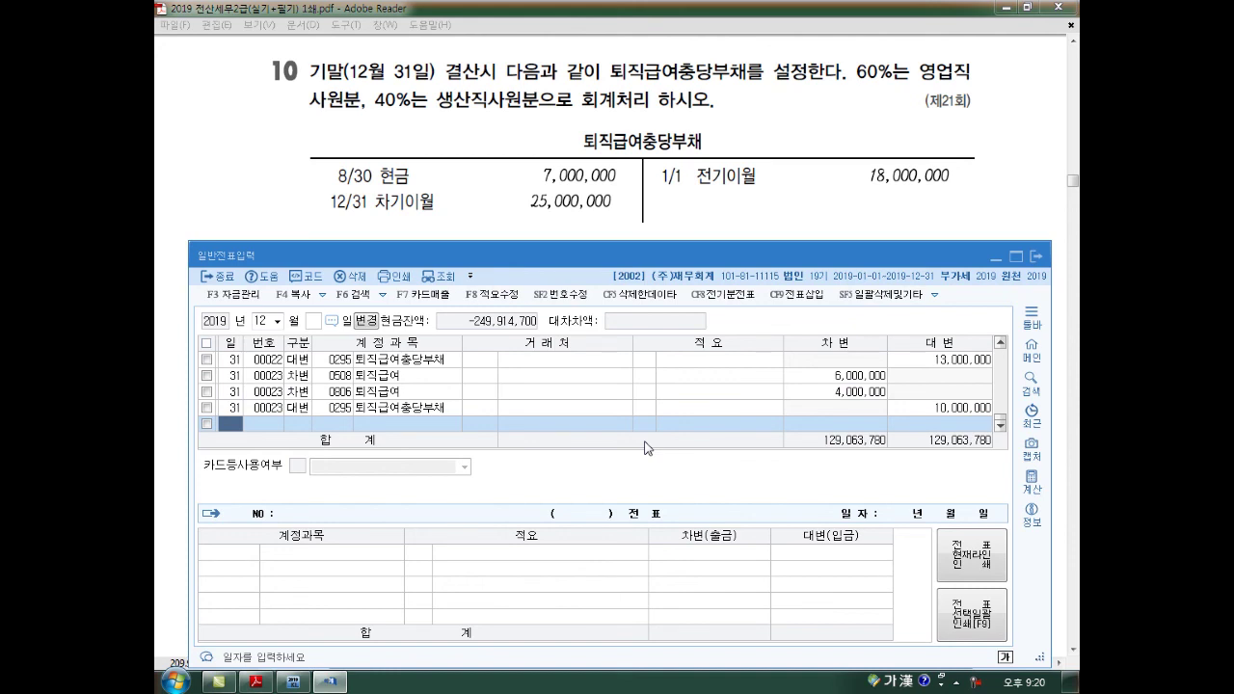
# Annotate problem 10's 퇴직급여충당부채 account in the PDF with 32,000,000 totals on both sides and a 14,000,000 provision.
pyautogui.moveTo(675, 220)
pyautogui.mouseDown()
pyautogui.moveTo(936, 222)
pyautogui.moveTo(950, 191)
pyautogui.moveTo(770, 192)
pyautogui.moveTo(646, 221)
pyautogui.moveTo(695, 223)
pyautogui.mouseUp()
pyautogui.moveTo(510, 206); pyautogui.dragTo(625, 214)
pyautogui.moveTo(556, 241); pyautogui.dragTo(544, 245)
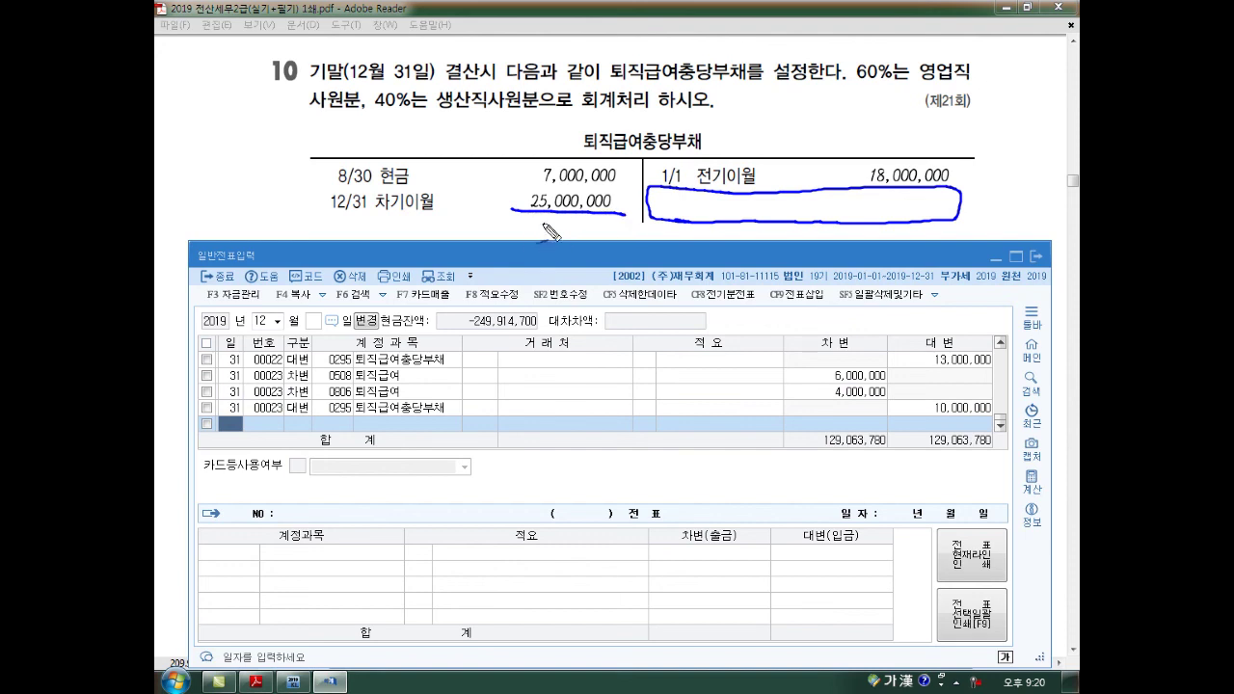
pyautogui.moveTo(525, 227)
pyautogui.mouseDown()
pyautogui.moveTo(531, 242)
pyautogui.moveTo(588, 233)
pyautogui.mouseUp()
pyautogui.moveTo(854, 227); pyautogui.dragTo(884, 242)
pyautogui.moveTo(895, 235); pyautogui.dragTo(942, 236)
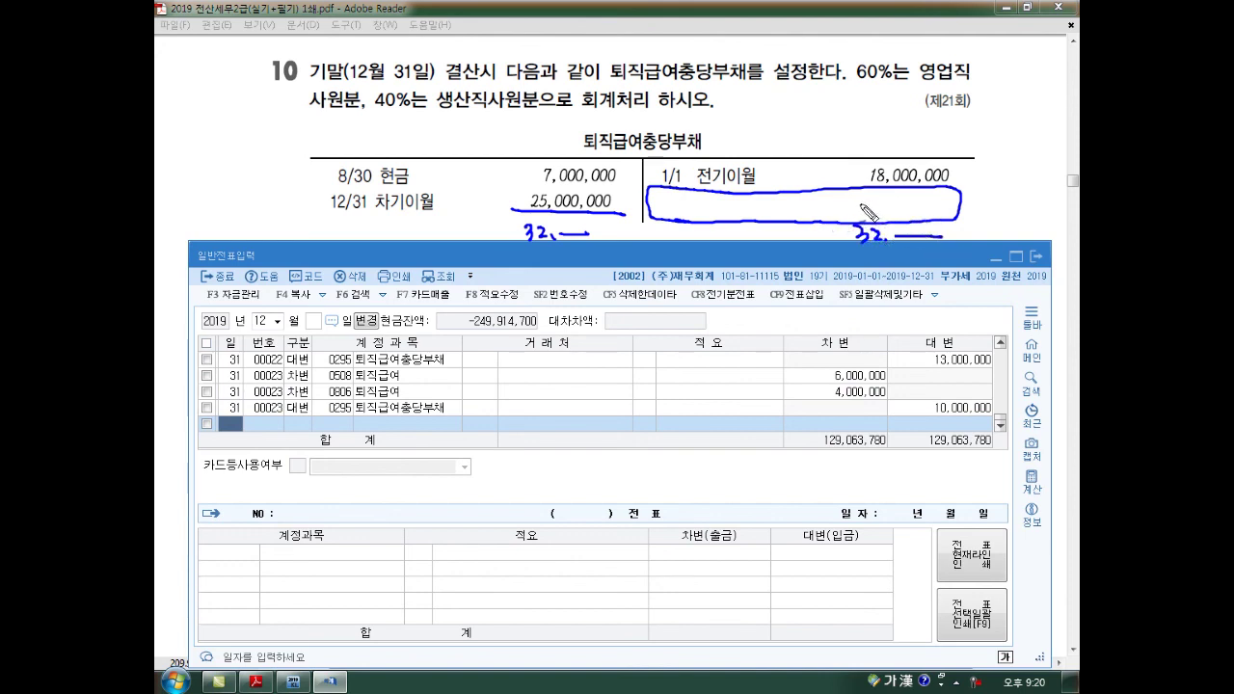
pyautogui.moveTo(872, 203)
pyautogui.mouseDown()
pyautogui.moveTo(869, 222)
pyautogui.moveTo(891, 214)
pyautogui.mouseUp()
pyautogui.moveTo(885, 204)
pyautogui.mouseDown()
pyautogui.moveTo(893, 227)
pyautogui.moveTo(971, 212)
pyautogui.moveTo(925, 214)
pyautogui.mouseUp()
# Circle problem 10's 60% and 40% shares, write out the 8,400,000 and 5,600,000 split of the 14,000,000 provision, and clear the annotations.
pyautogui.moveTo(911, 100)
pyautogui.mouseDown()
pyautogui.moveTo(916, 69)
pyautogui.moveTo(904, 97)
pyautogui.mouseUp()
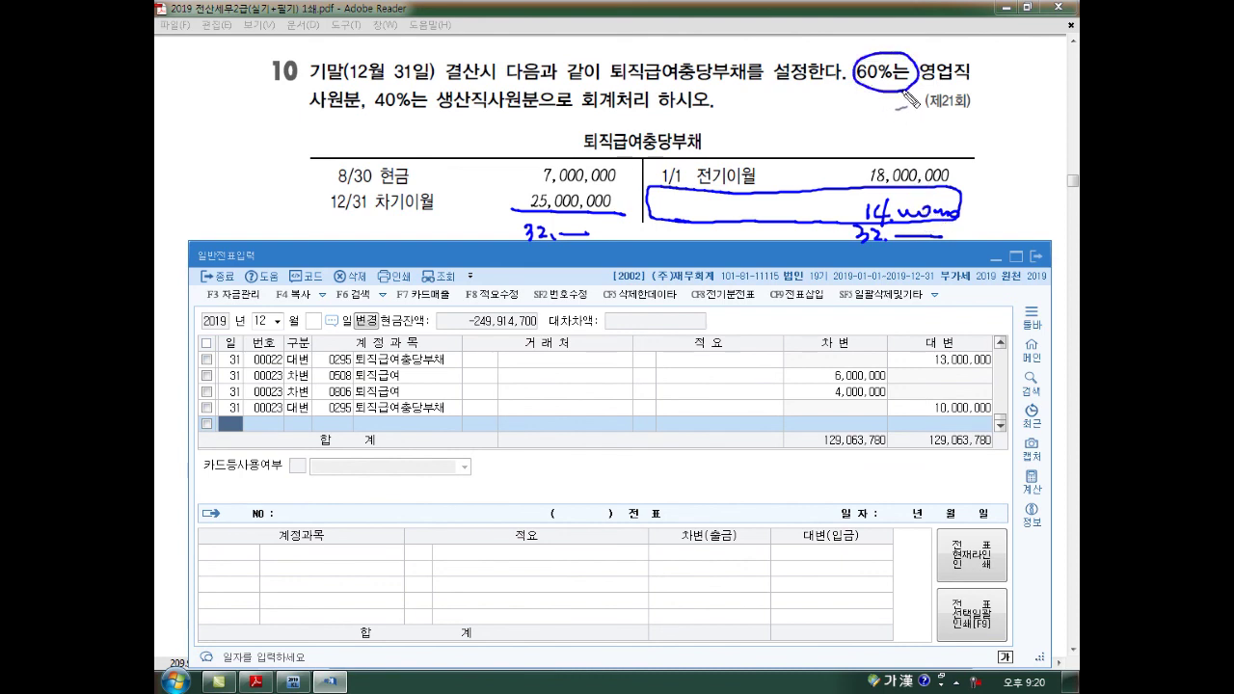
pyautogui.moveTo(424, 88); pyautogui.dragTo(439, 104)
pyautogui.moveTo(520, 353)
pyautogui.mouseDown()
pyautogui.moveTo(523, 383)
pyautogui.moveTo(546, 384)
pyautogui.moveTo(703, 353)
pyautogui.moveTo(783, 376)
pyautogui.moveTo(853, 364)
pyautogui.mouseUp()
pyautogui.moveTo(669, 388)
pyautogui.mouseDown()
pyautogui.moveTo(664, 405)
pyautogui.moveTo(742, 411)
pyautogui.moveTo(783, 395)
pyautogui.moveTo(853, 397)
pyautogui.mouseUp()
pyautogui.moveTo(330, 372); pyautogui.dragTo(326, 412)
pyautogui.moveTo(743, 366); pyautogui.dragTo(858, 364)
pyautogui.moveTo(748, 416); pyautogui.dragTo(838, 415)
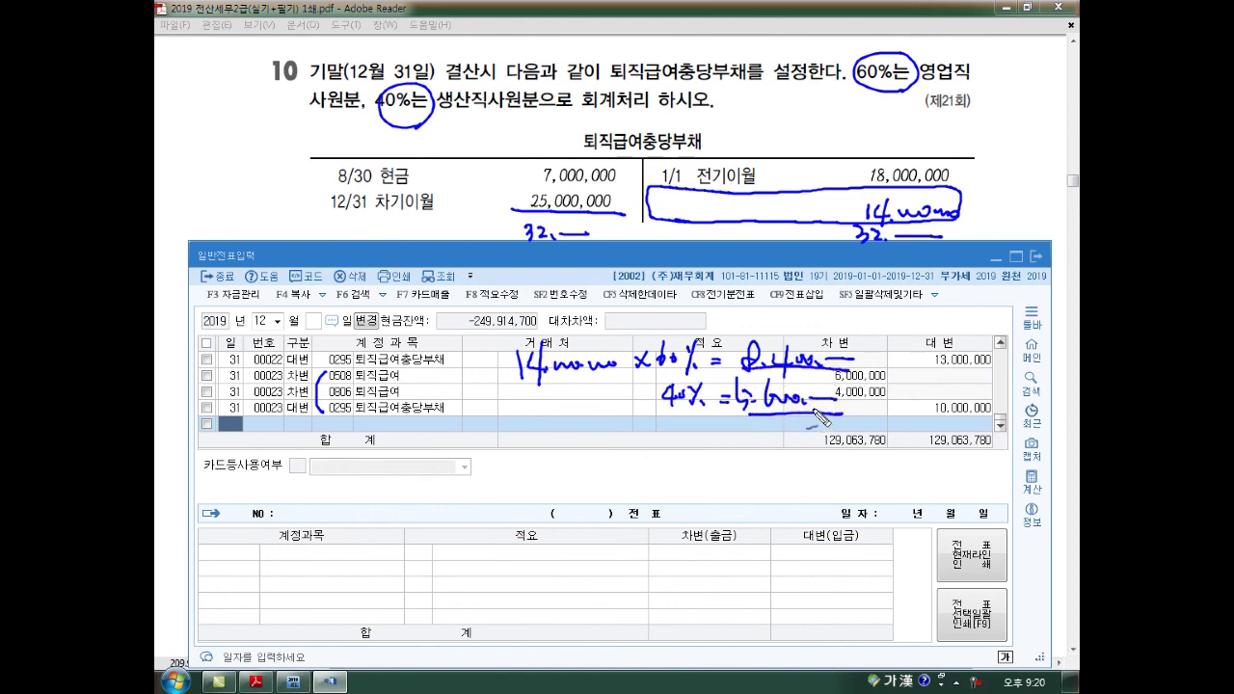
pyautogui.press('Escape')
# Add a December 31 debit line for 0806 퇴직급여 of 8,400,000 for problem 10.
pyautogui.write('31')
pyautogui.press('Return')
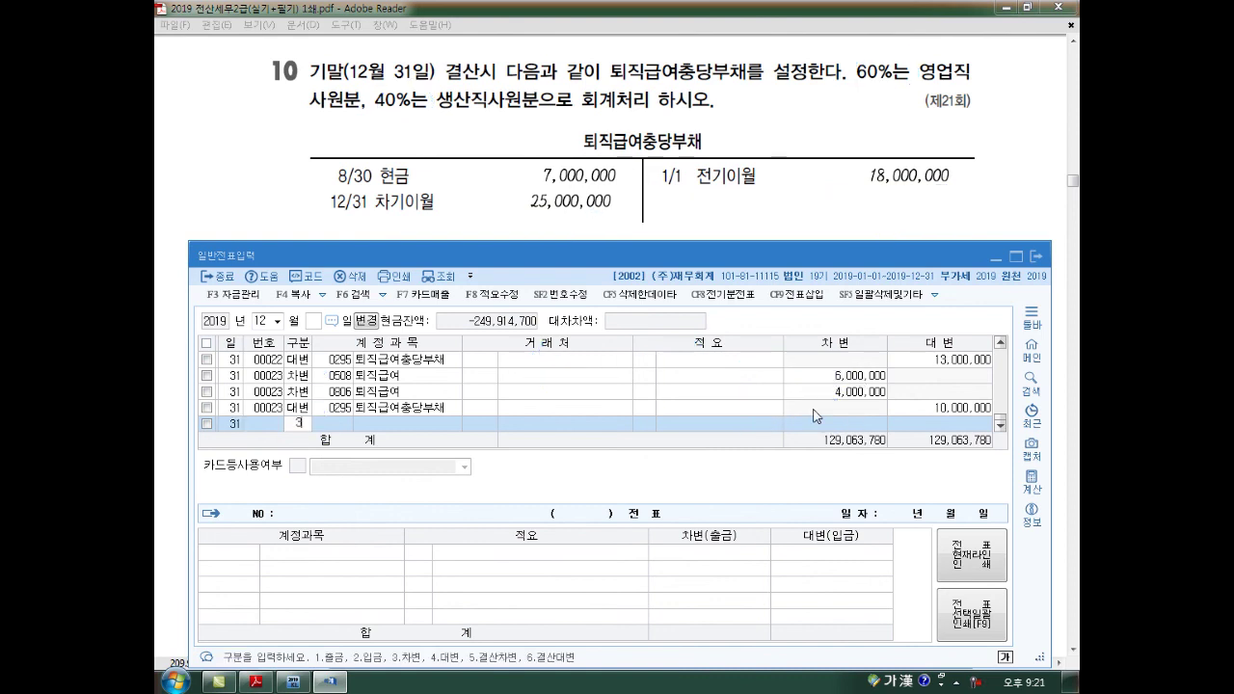
pyautogui.write('3')
pyautogui.press('Return')
pyautogui.write('806')
pyautogui.press('Return')
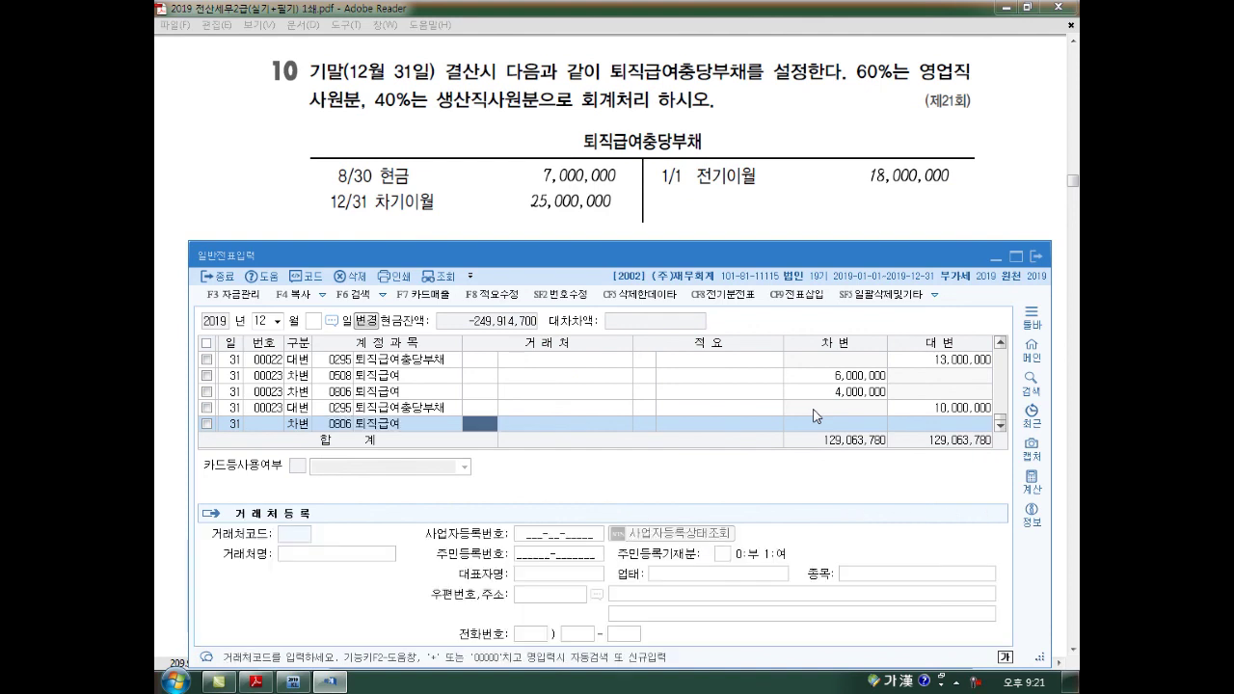
pyautogui.press('Return')
pyautogui.press('Return')
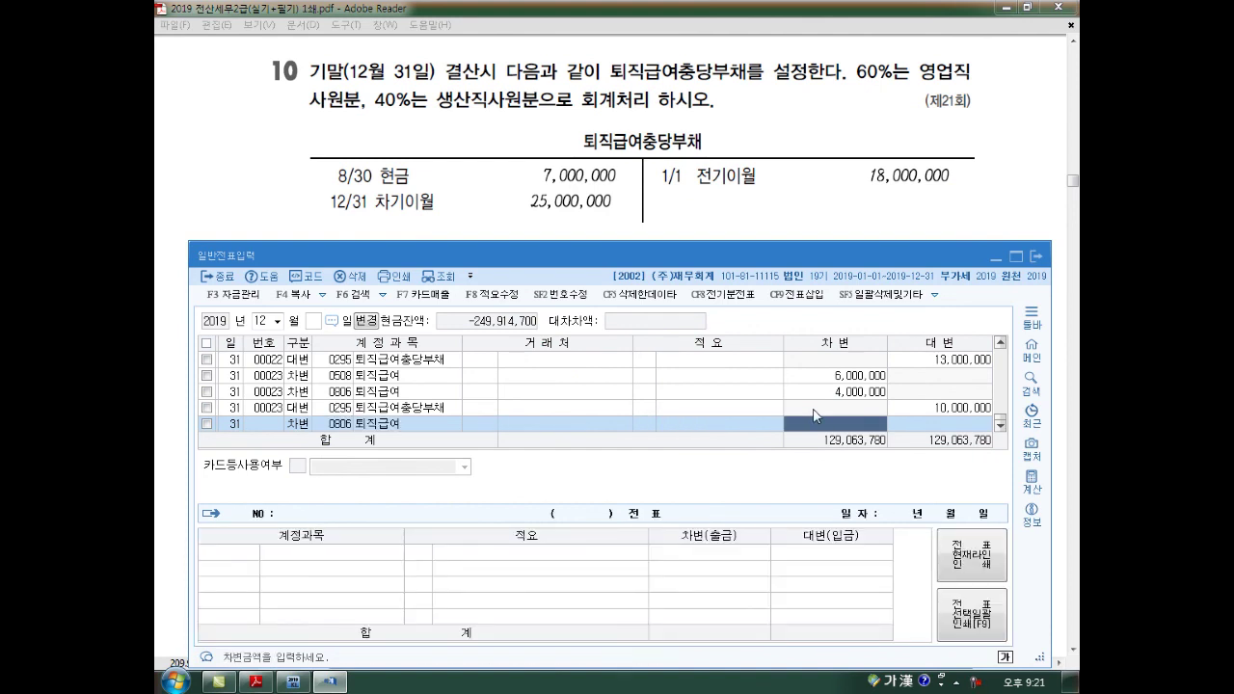
pyautogui.write('8,400,000')
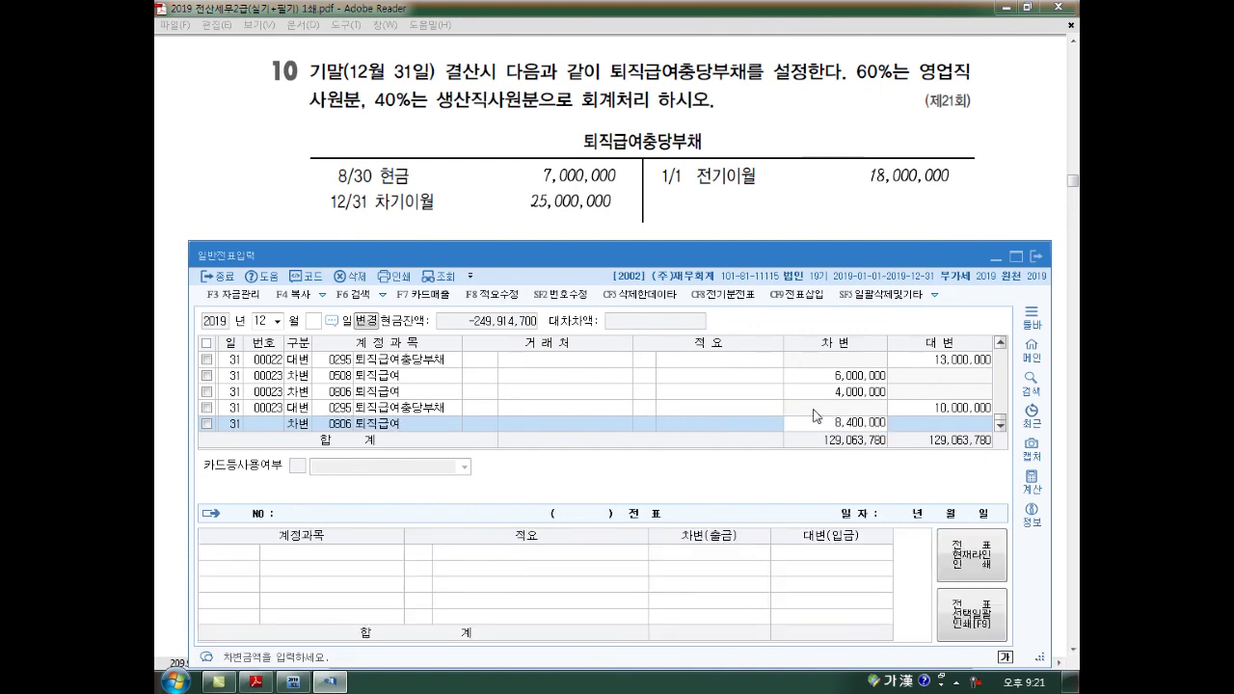
pyautogui.press('Return')
# Add a second debit line to the problem 10 entry for 0508 퇴직급여 of 5,600,000.
pyautogui.write('508')
pyautogui.press('Return')
pyautogui.press('Return')
pyautogui.press('Return')
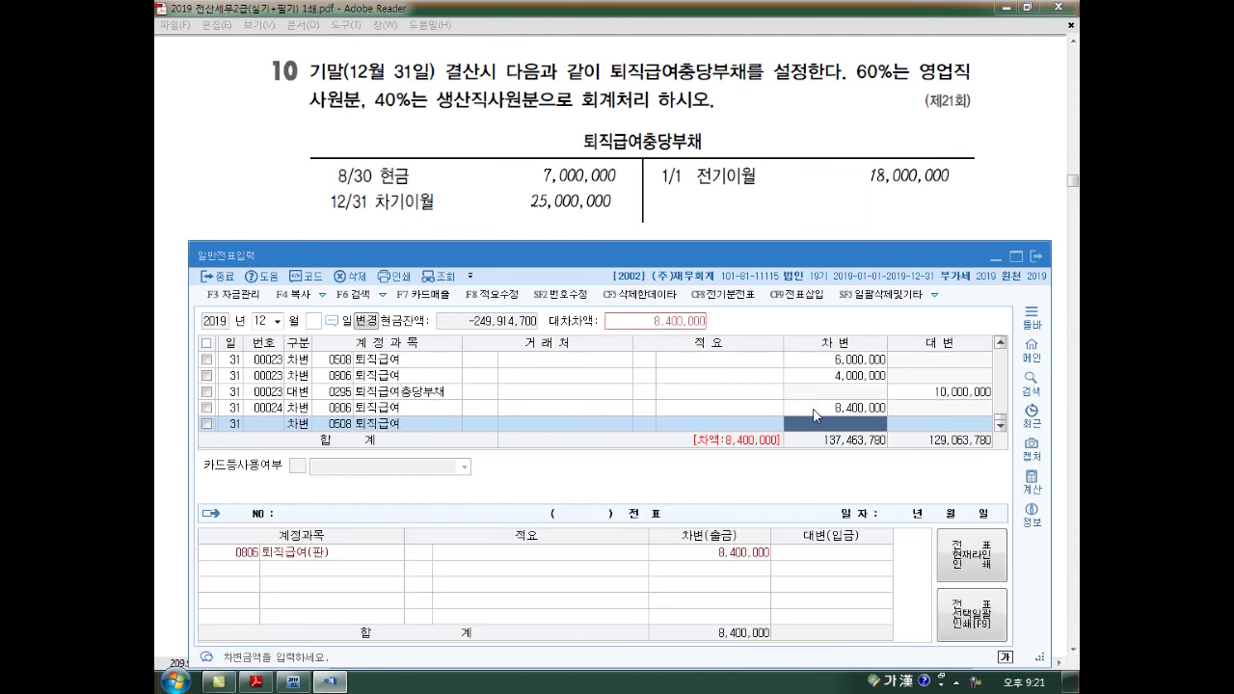
pyautogui.write('5,600,000')
pyautogui.press('Return')
# Balance the problem 10 entry with a credit line for 0295 퇴직급여충당부채 of 14,000,000, and review the voucher's lines.
pyautogui.press('Return')
pyautogui.write('4')
pyautogui.press('Return')
pyautogui.write('295')
pyautogui.press('Return')
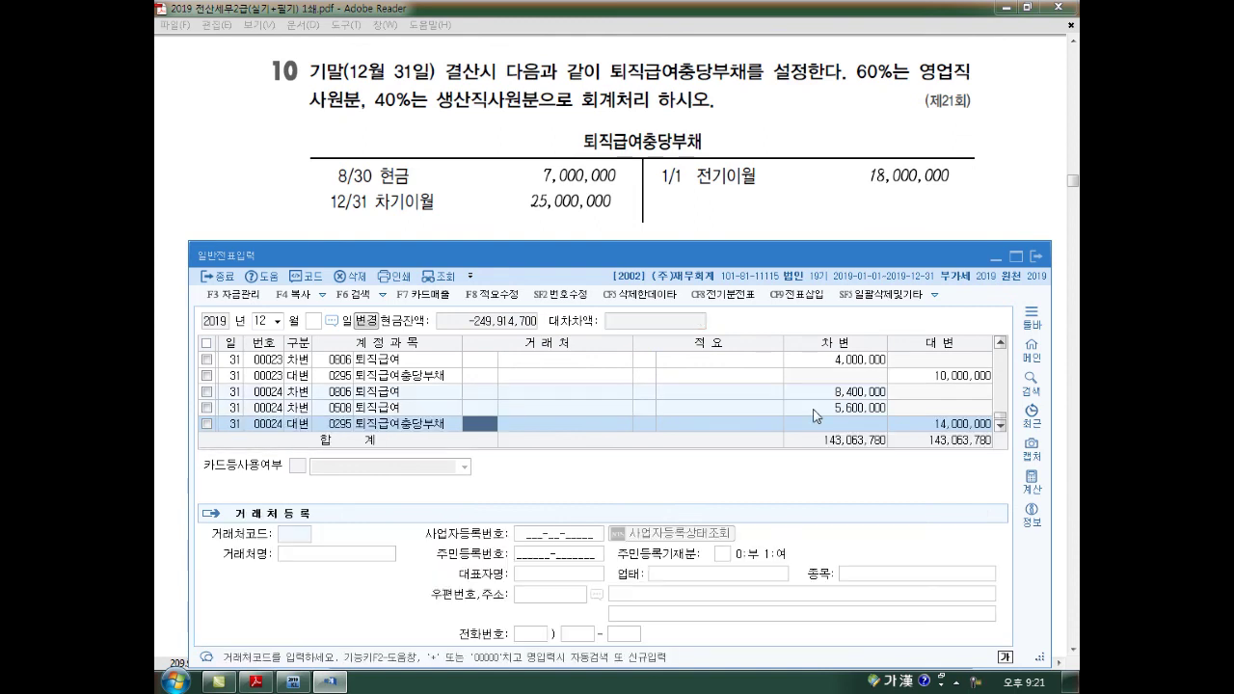
pyautogui.press('Up')
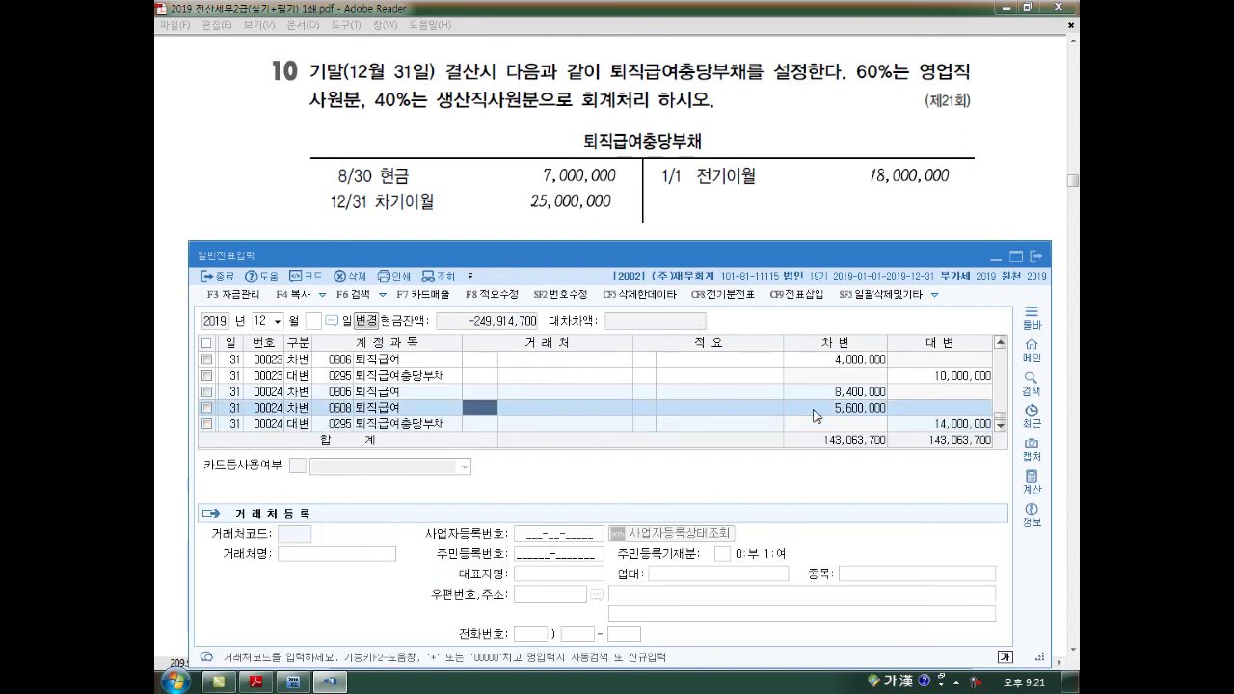
pyautogui.click(834, 408)
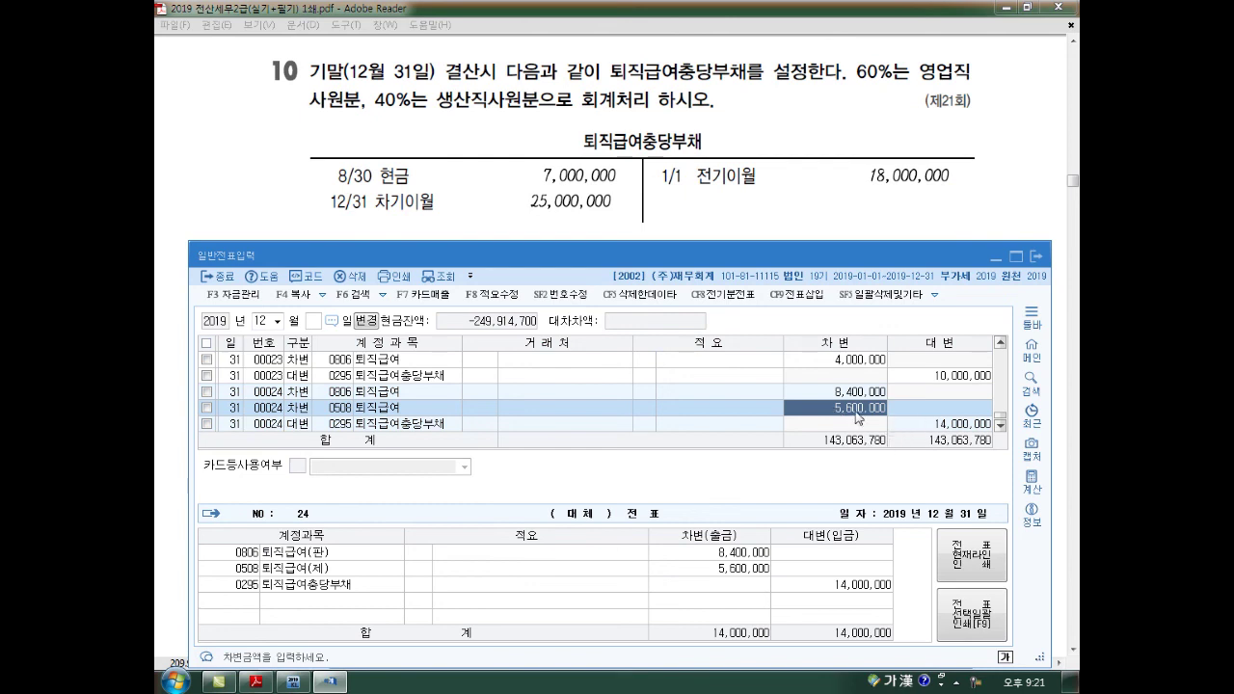
pyautogui.scroll(-1, 774, 443)
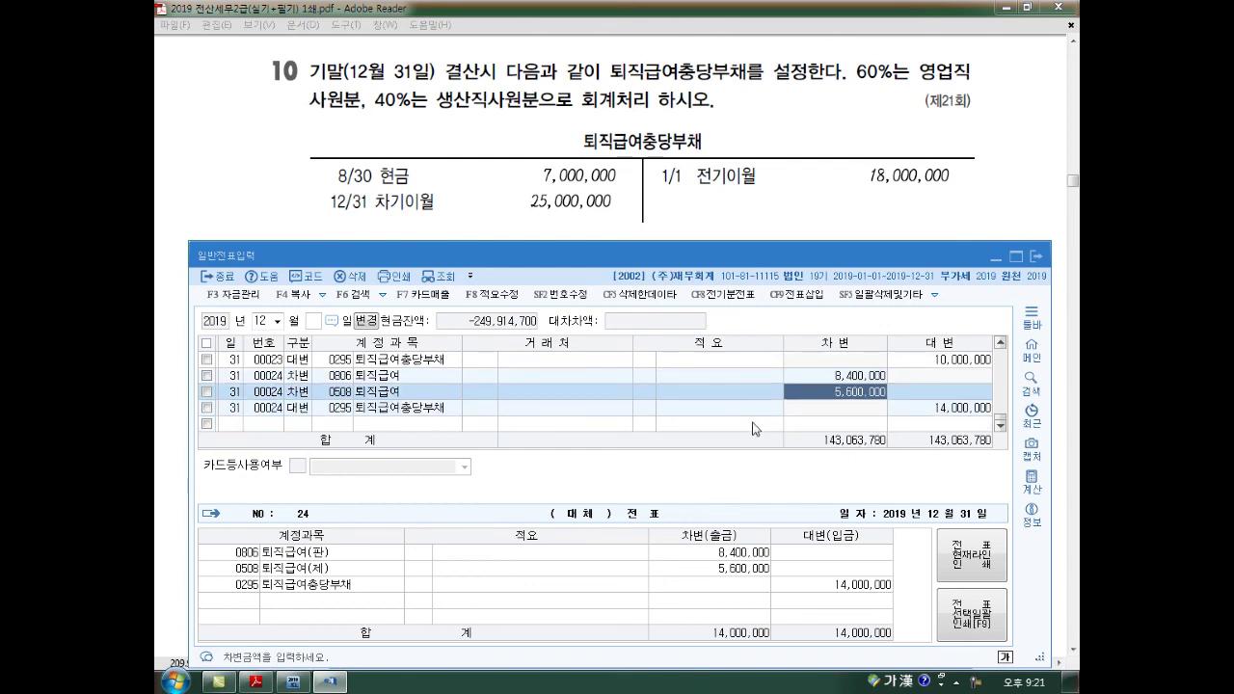